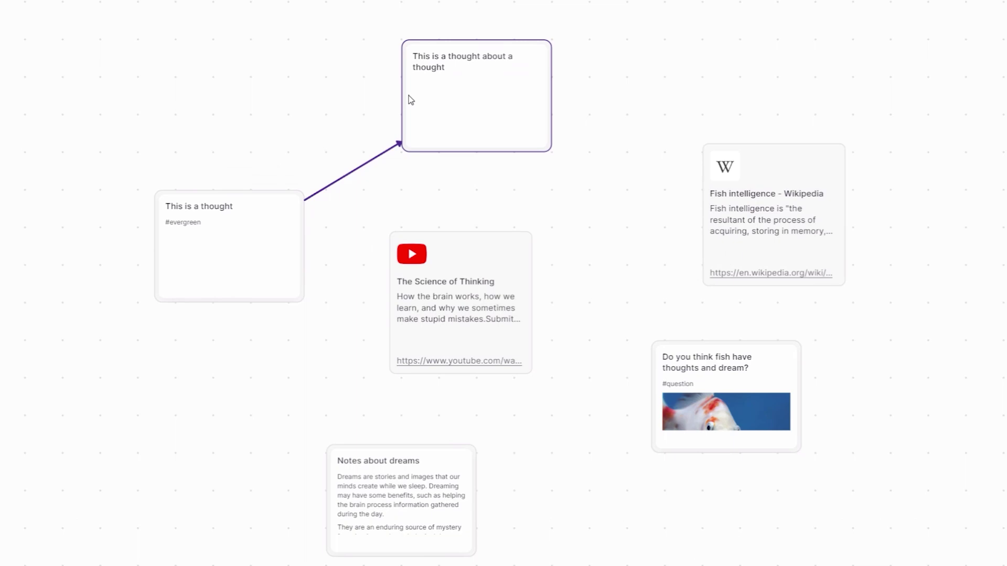
Step: Link the thought card to The Science of Thinking card, then add note text about feeling trapped by structure
drag(472, 162, 465, 246)
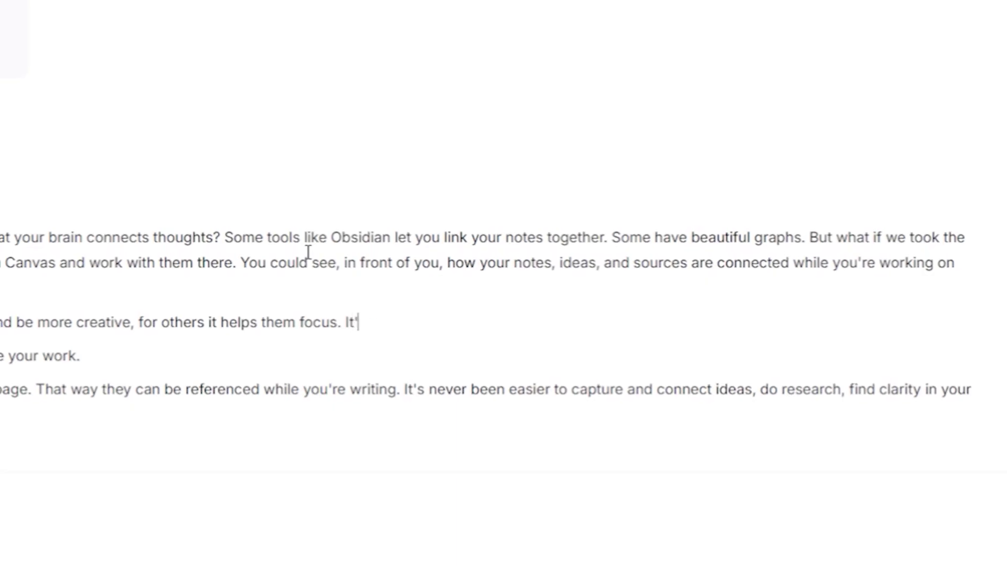
text(s normal to feel trapped into a structure when you'r)
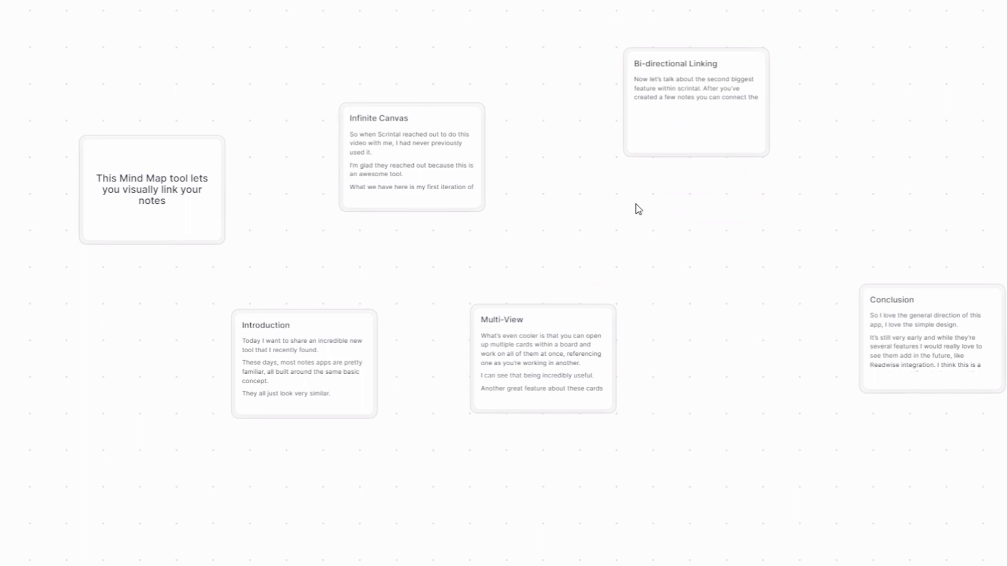
Step: Move Bi-directional Linking, play the video, open Fish intelligence, and write 'I'm having another thought!' in the thought card
drag(638, 210, 702, 272)
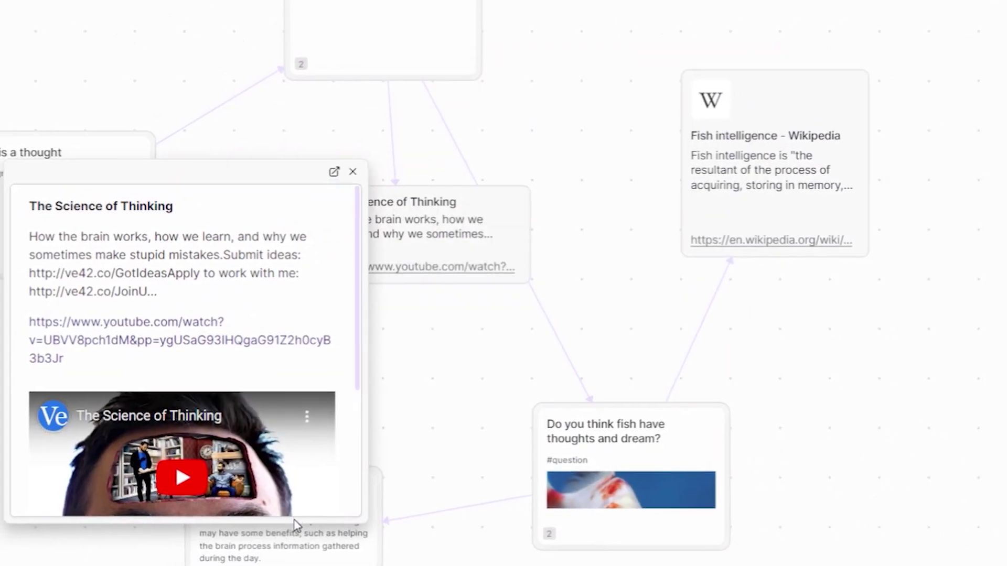
click(182, 477)
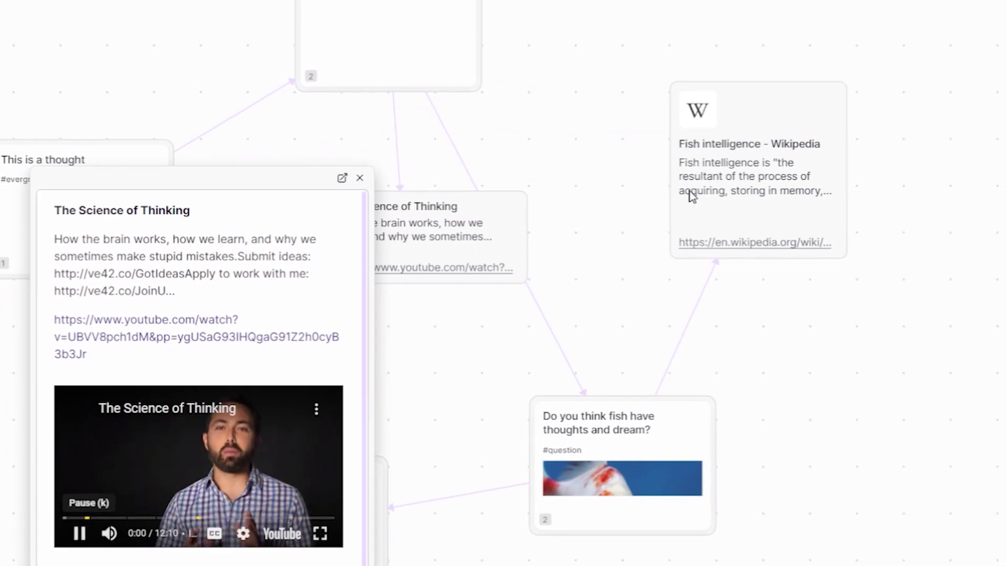
click(748, 155)
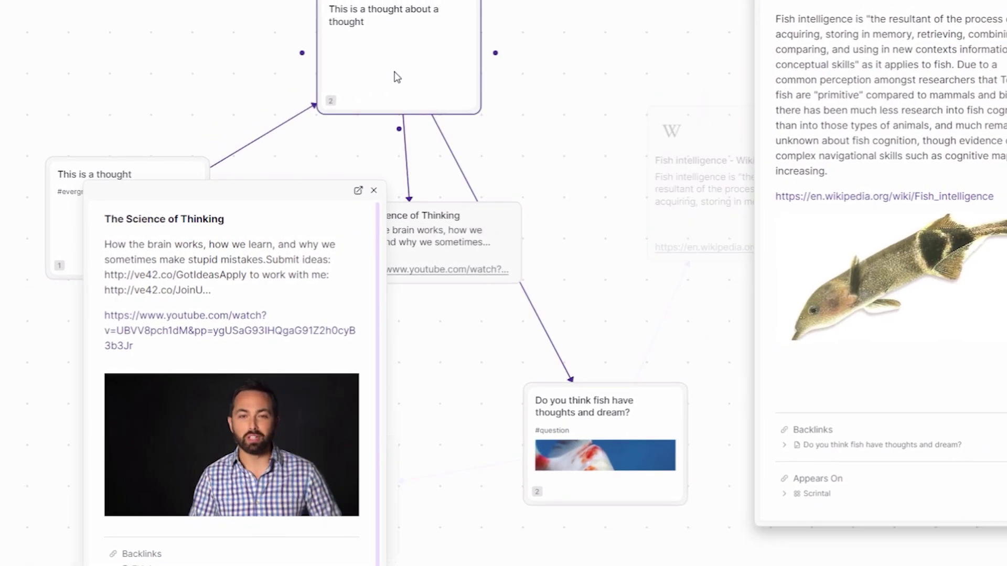
click(397, 77)
text(I'm having)
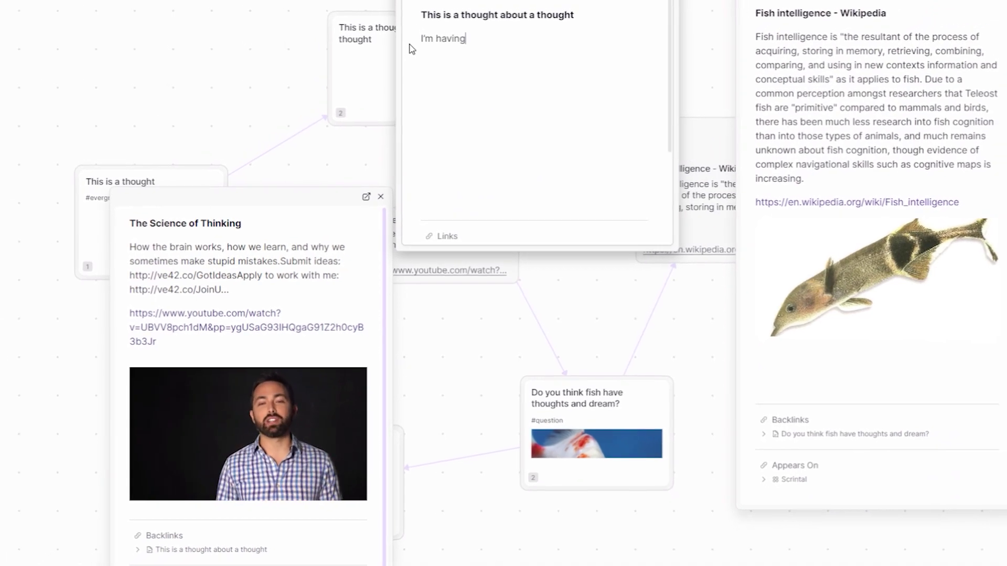
text( another thought!)
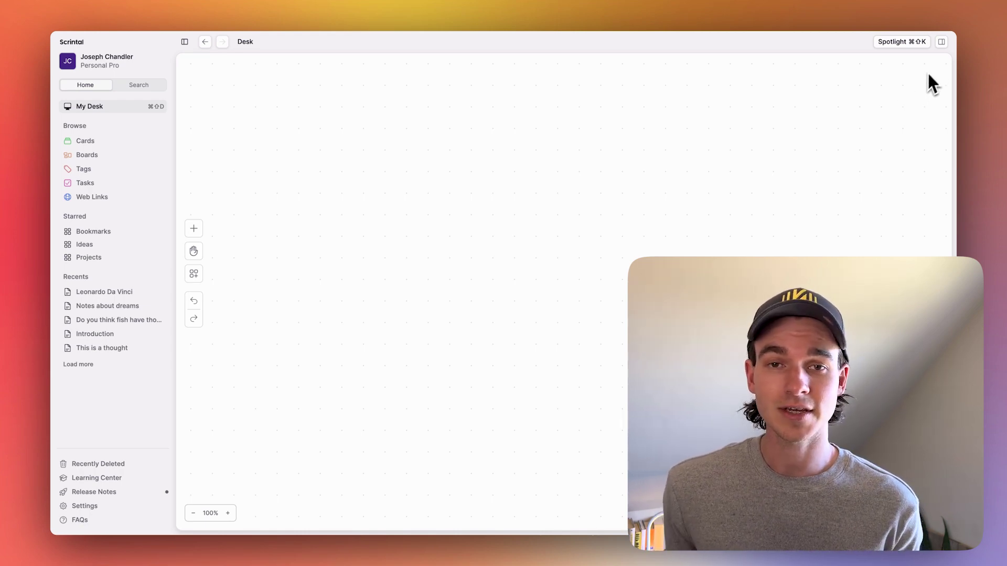
click(942, 42)
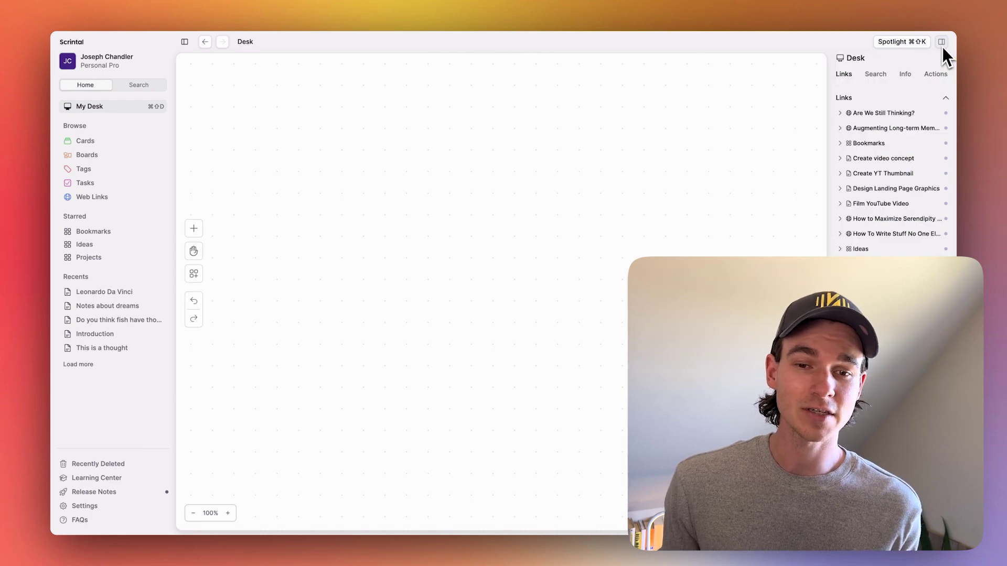
click(941, 44)
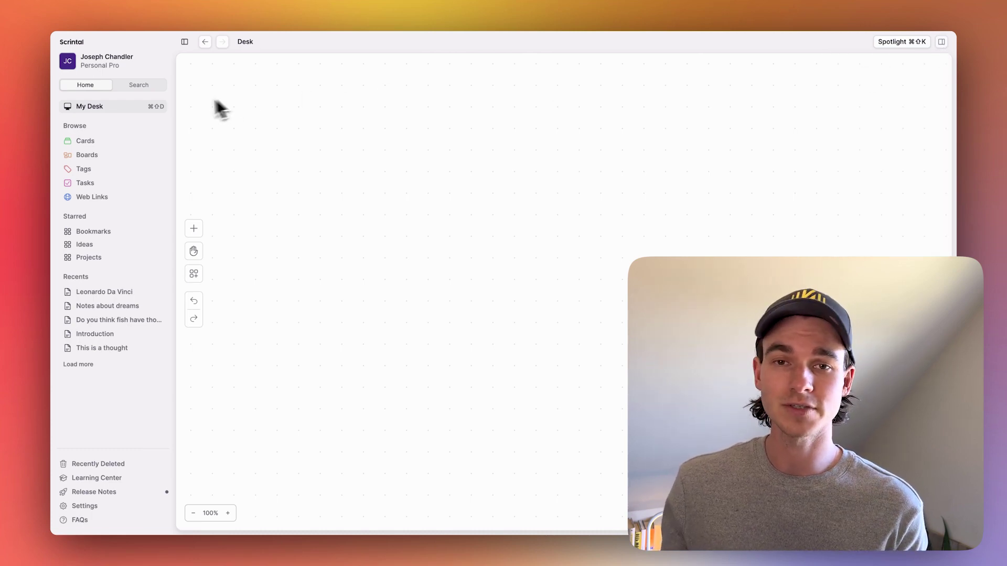
click(137, 87)
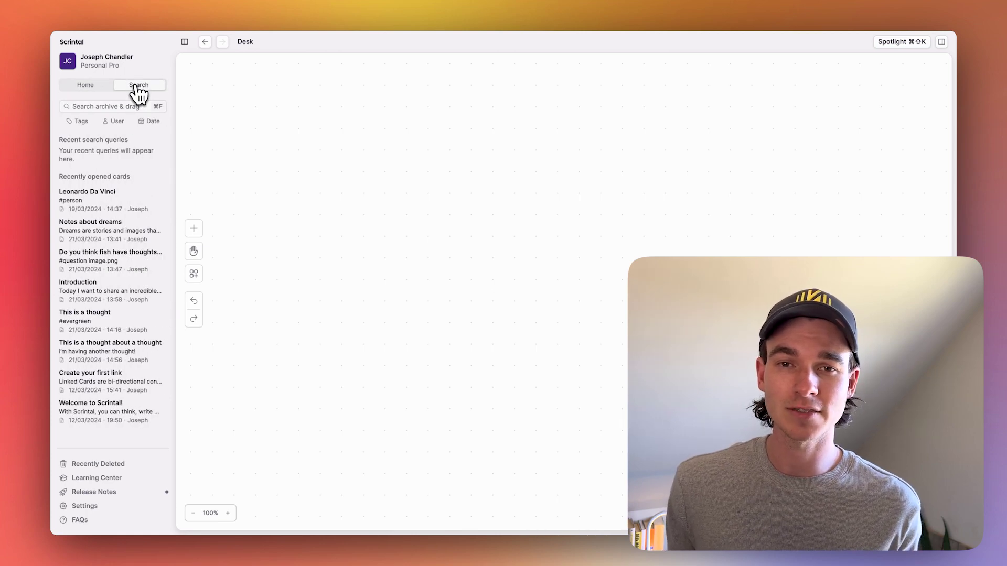
click(185, 42)
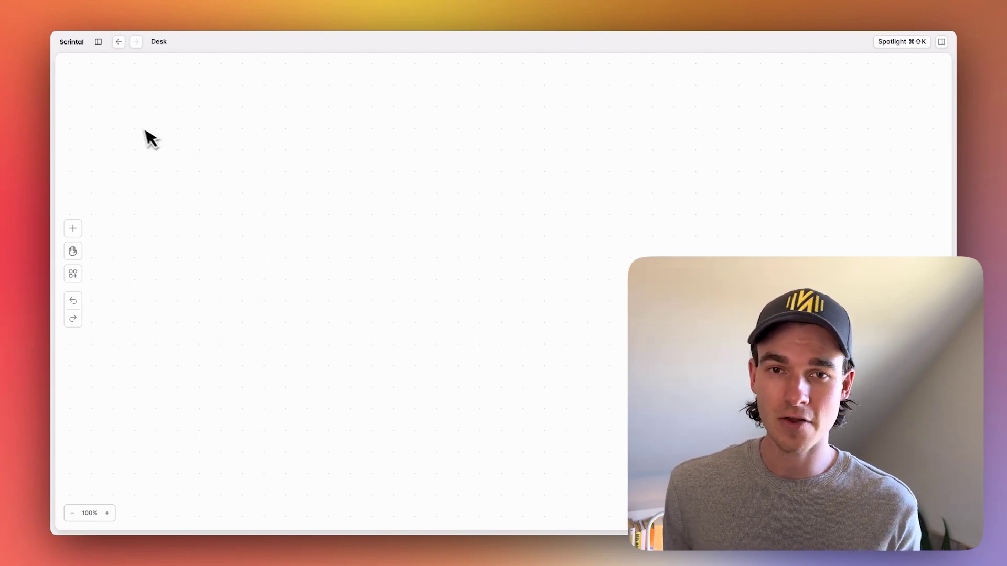
click(98, 42)
click(100, 87)
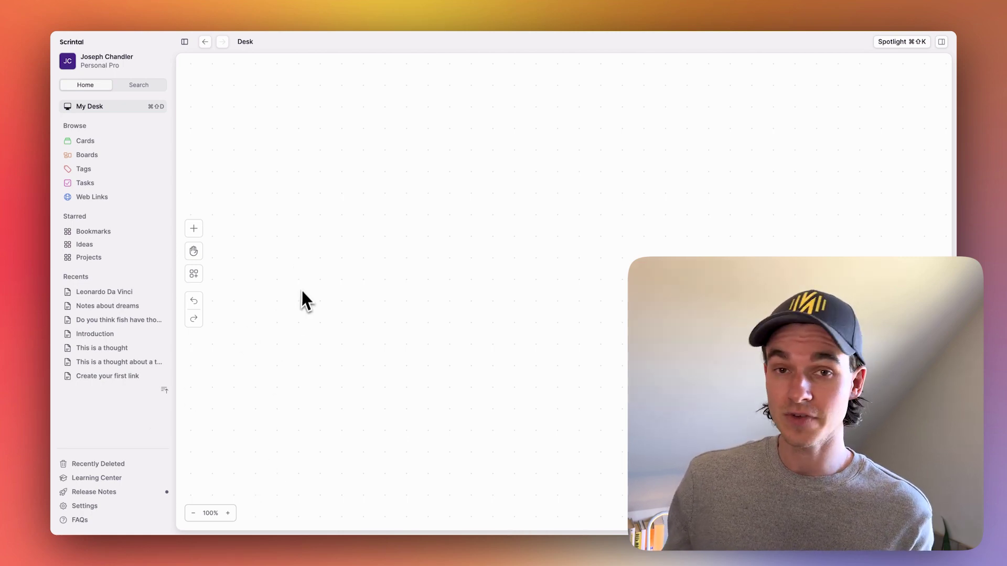
Step: Zoom into the Desk and hide the left sidebar to show Goals, Tasks, Boards and Reading List
scroll(316, 281, up, 3)
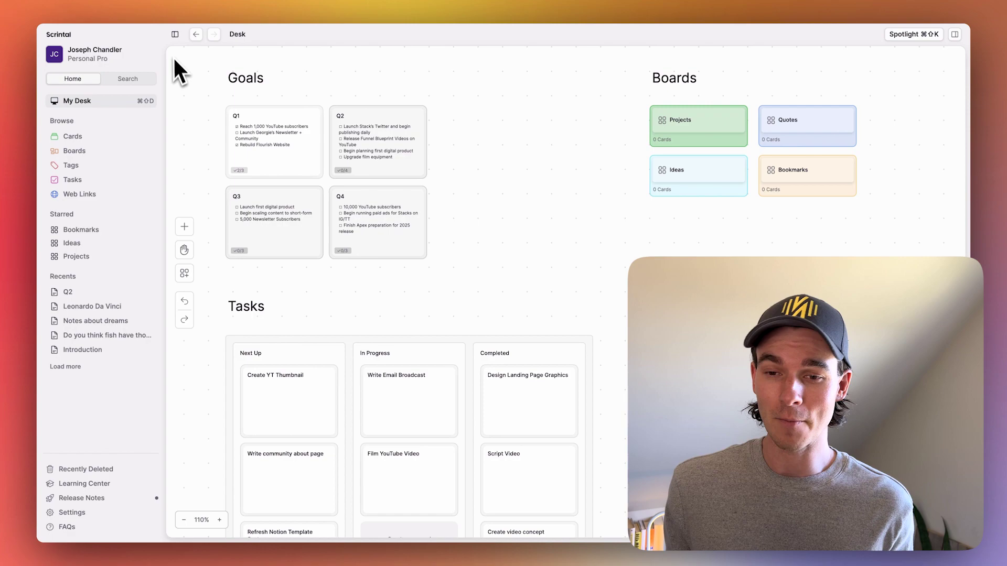
click(175, 35)
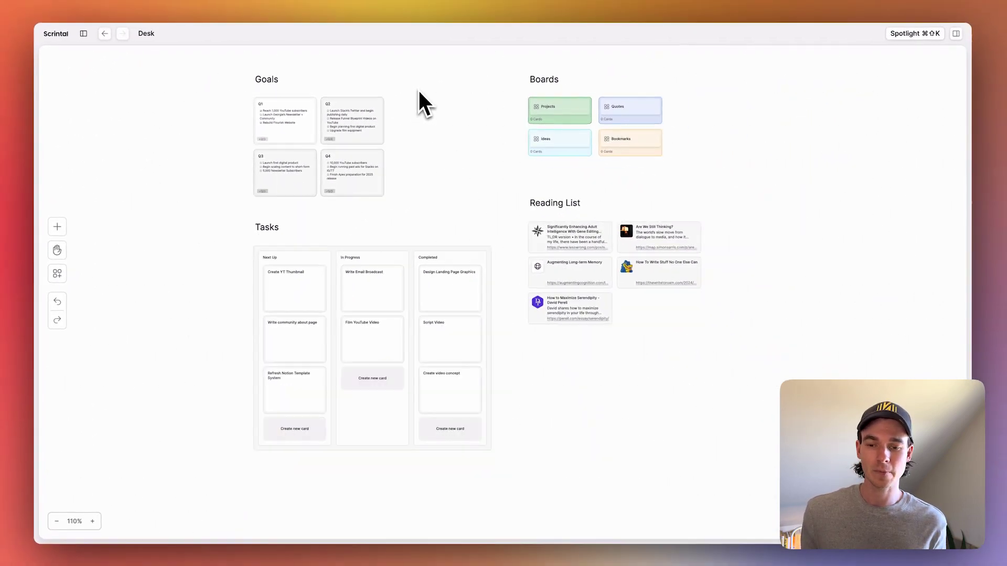
scroll(420, 92, up, 10)
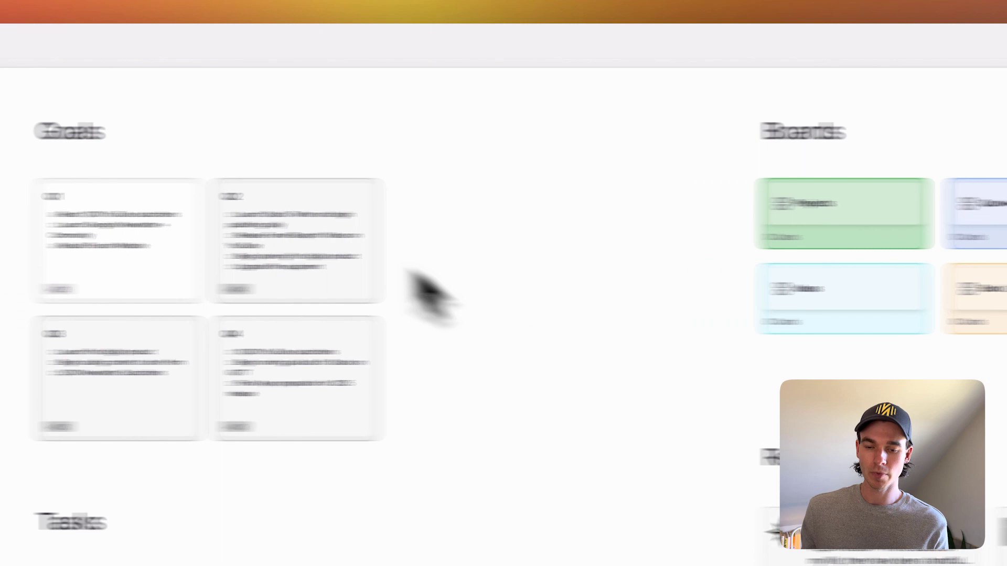
Step: Add a free text label 'anything!' left of the Goals cards and color the Q2 goal card orange
double_click(104, 286)
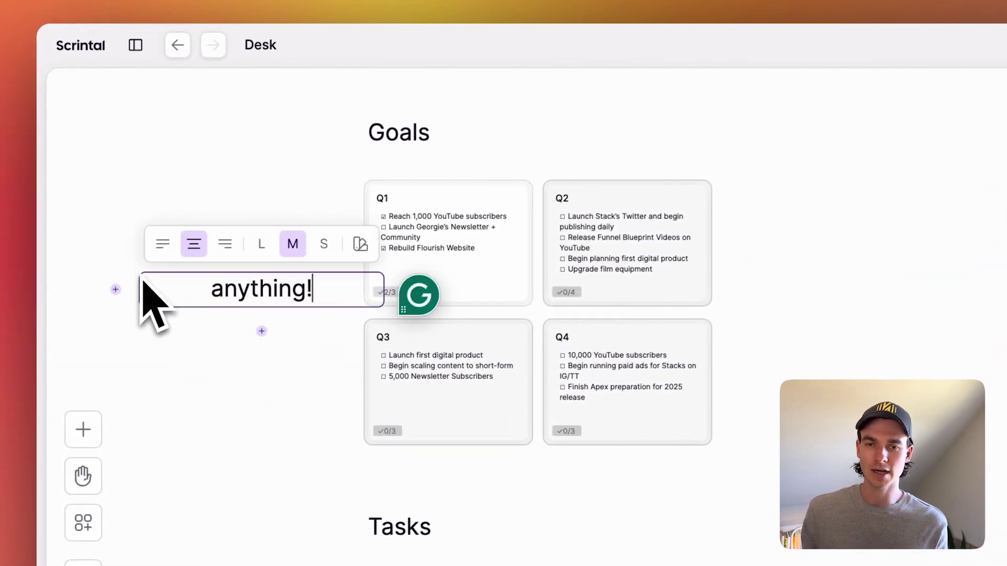
click(149, 198)
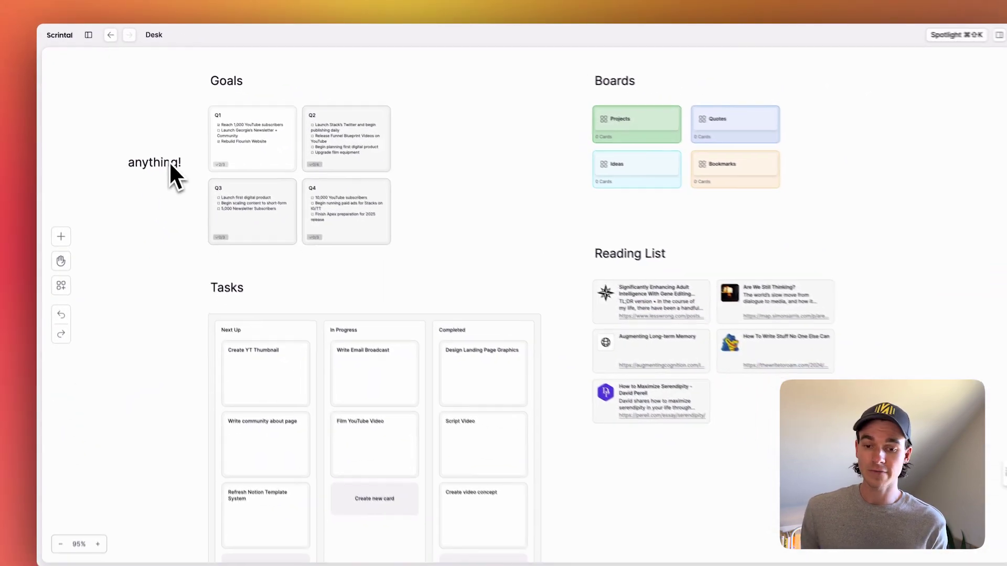
scroll(426, 250, left, 5)
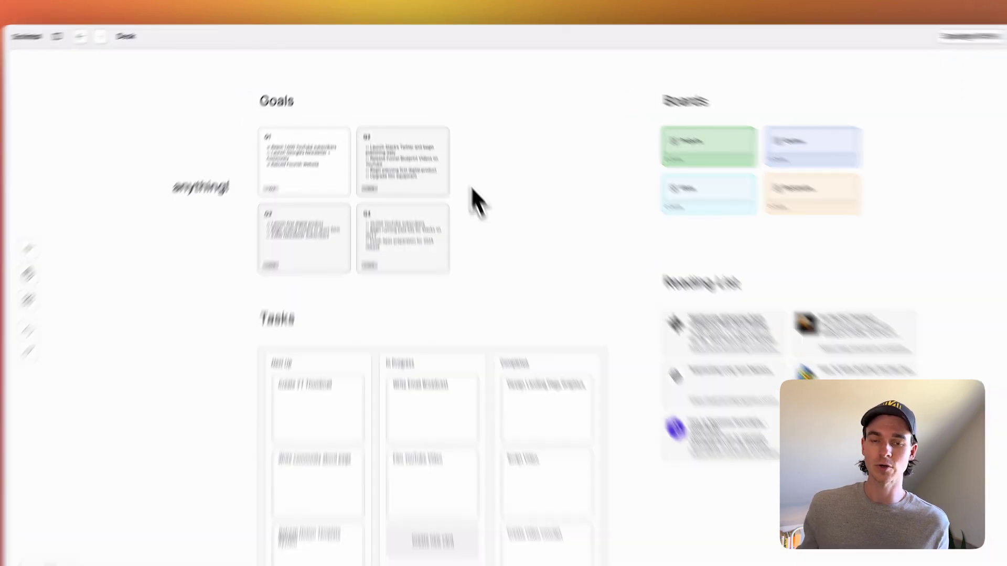
click(423, 166)
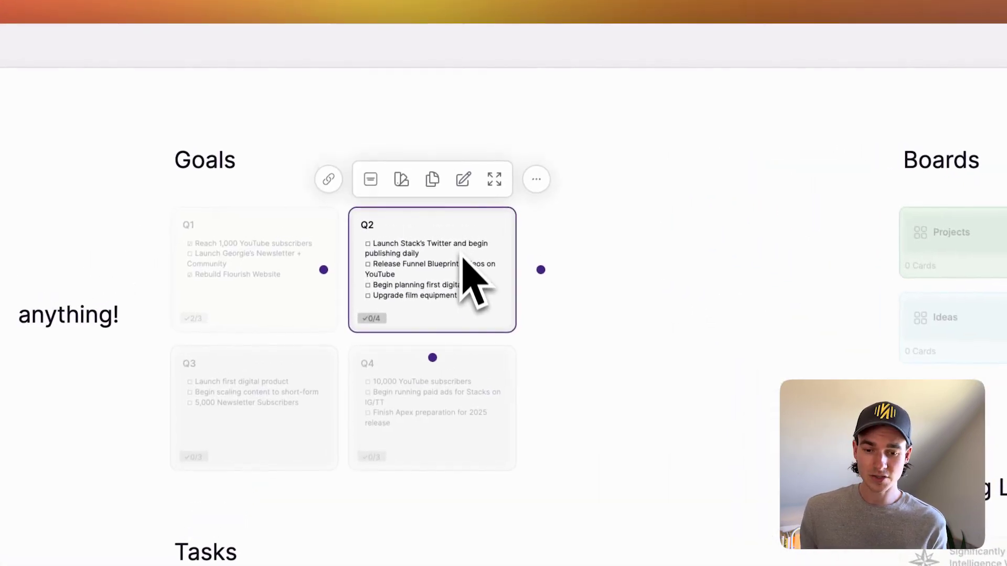
click(402, 183)
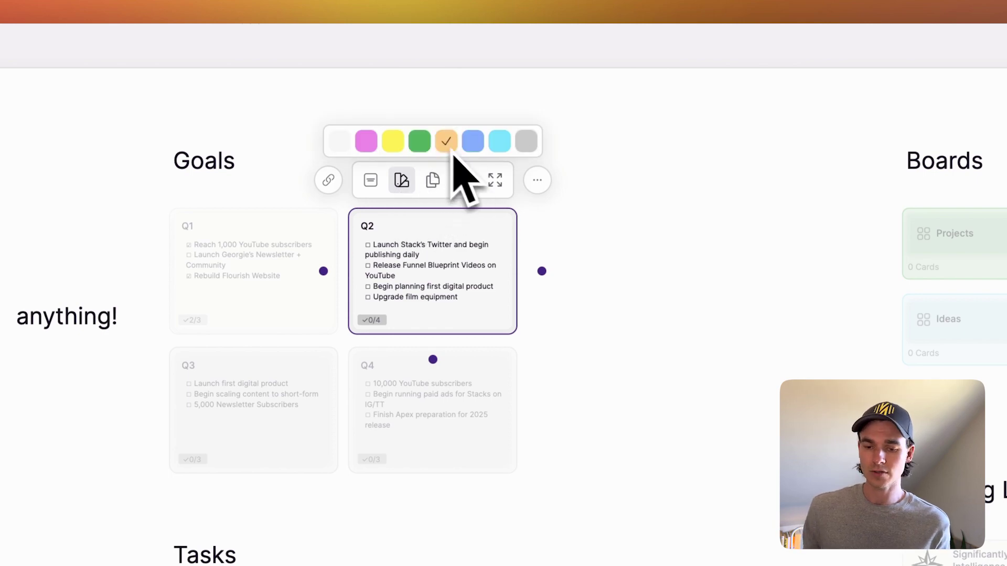
click(608, 215)
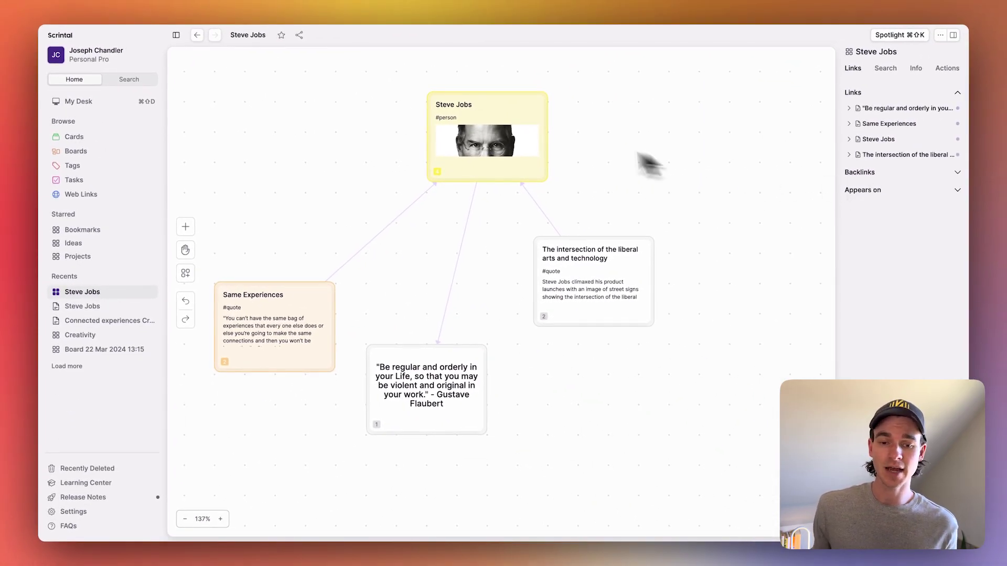
Step: Show the Steve Jobs card's Backlinks and Appears on lists, then select the Same Experiences card
click(545, 138)
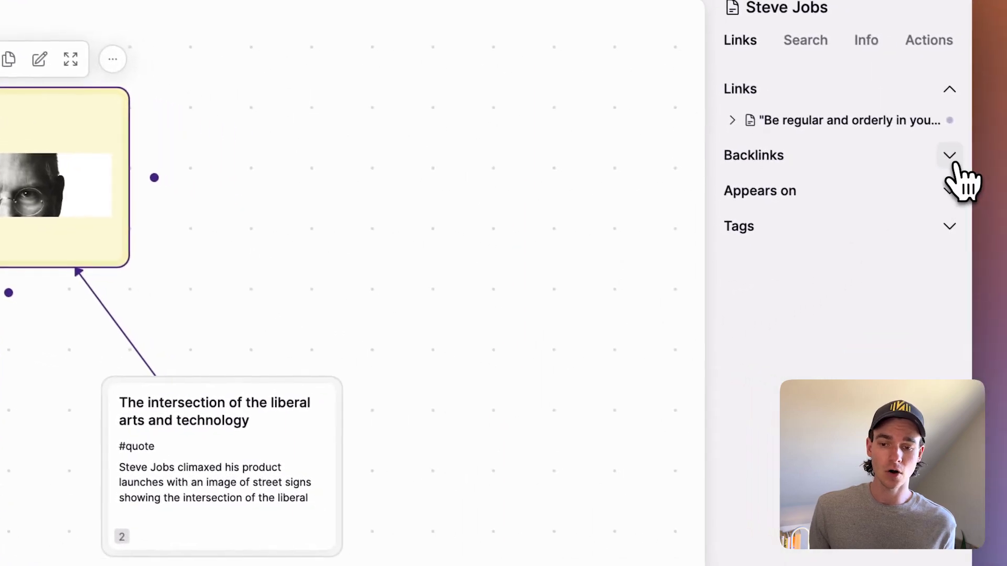
click(952, 160)
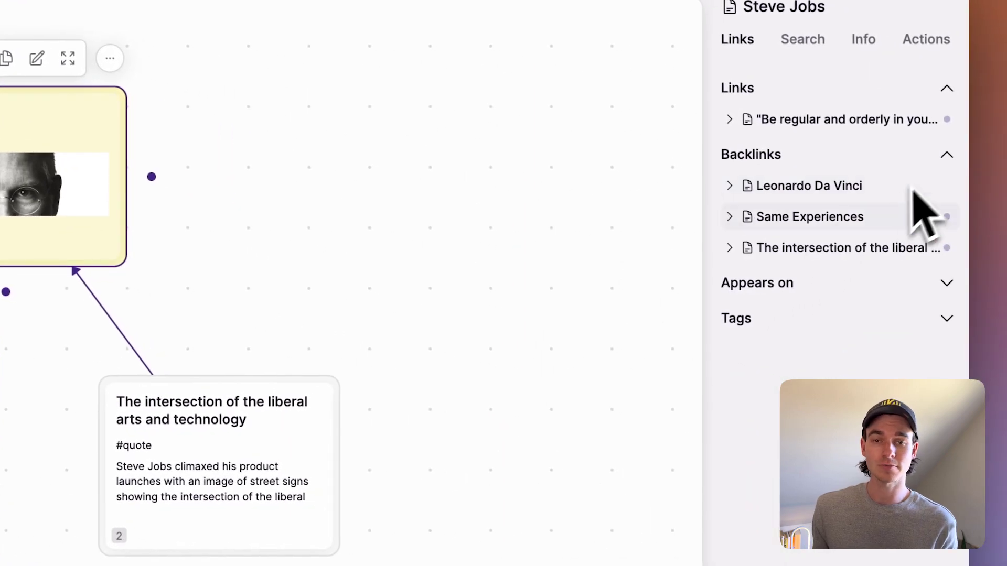
click(946, 284)
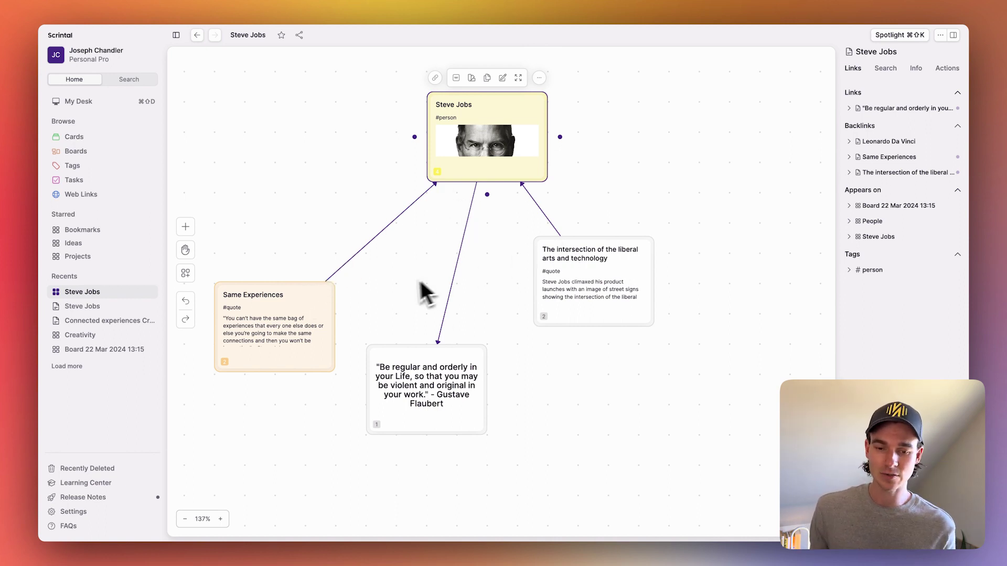
scroll(372, 292, left, 3)
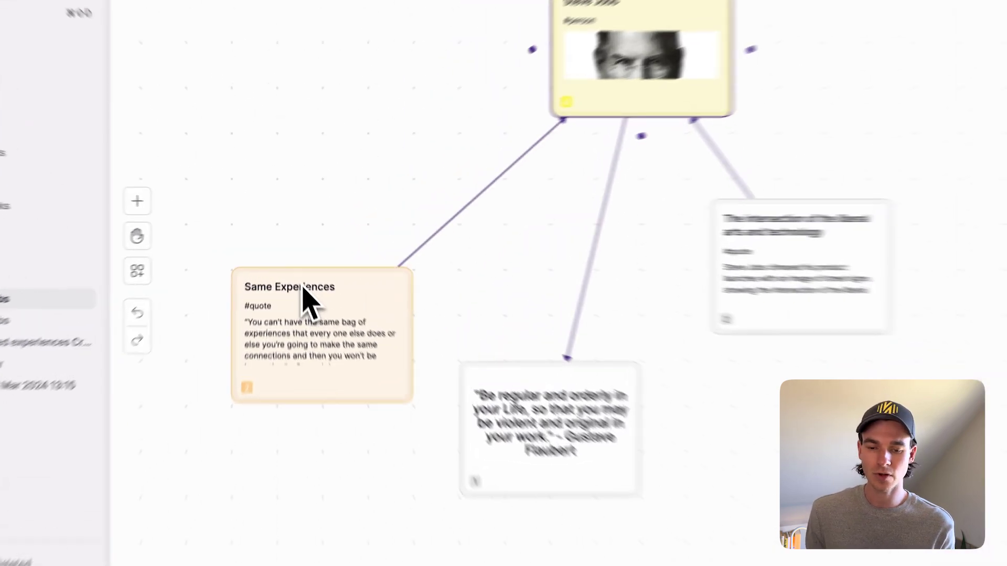
click(301, 285)
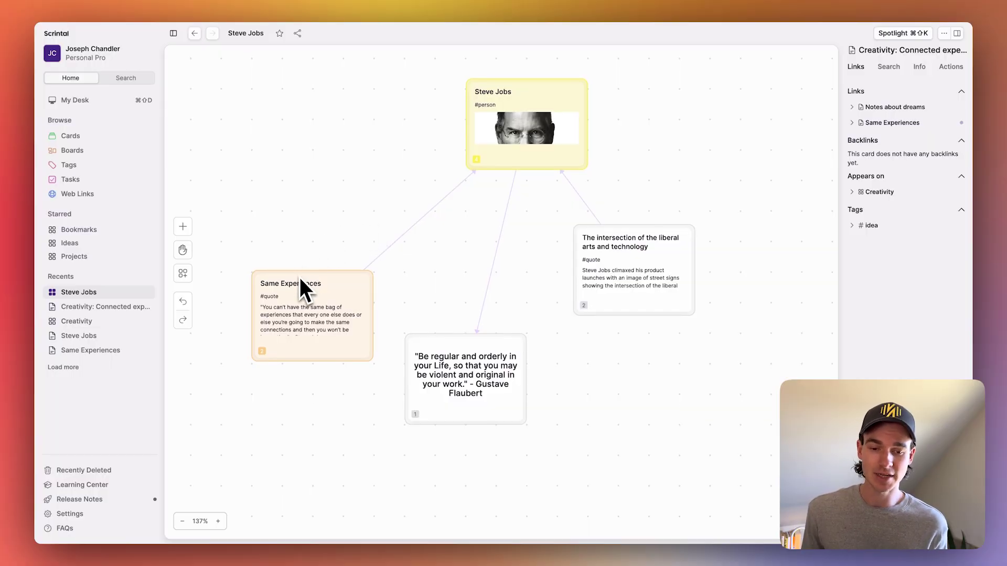
Step: Box-select the Same Experiences card, then switch to the Creativity board from Recents
scroll(304, 285, down, 2)
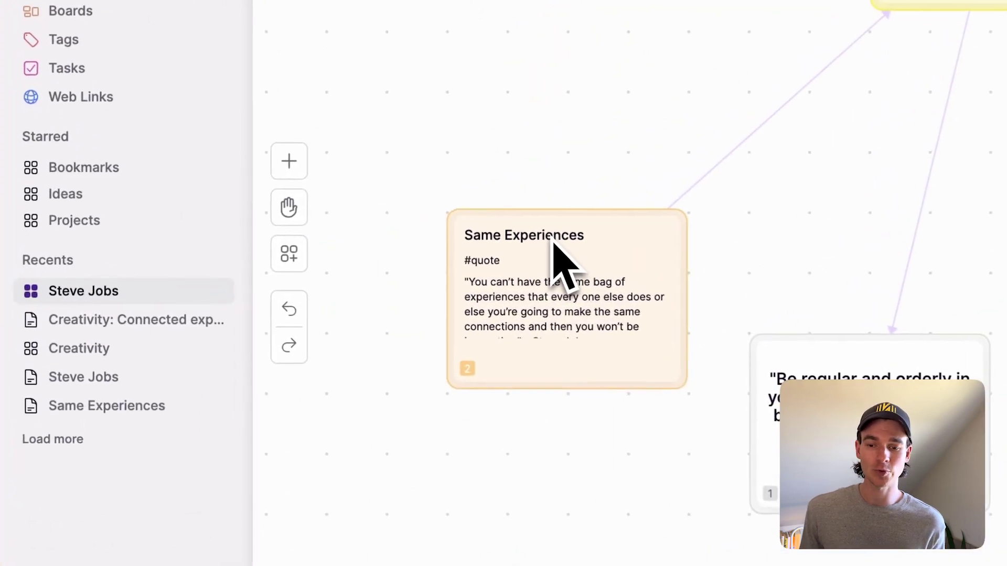
drag(376, 208, 547, 341)
drag(612, 348, 719, 414)
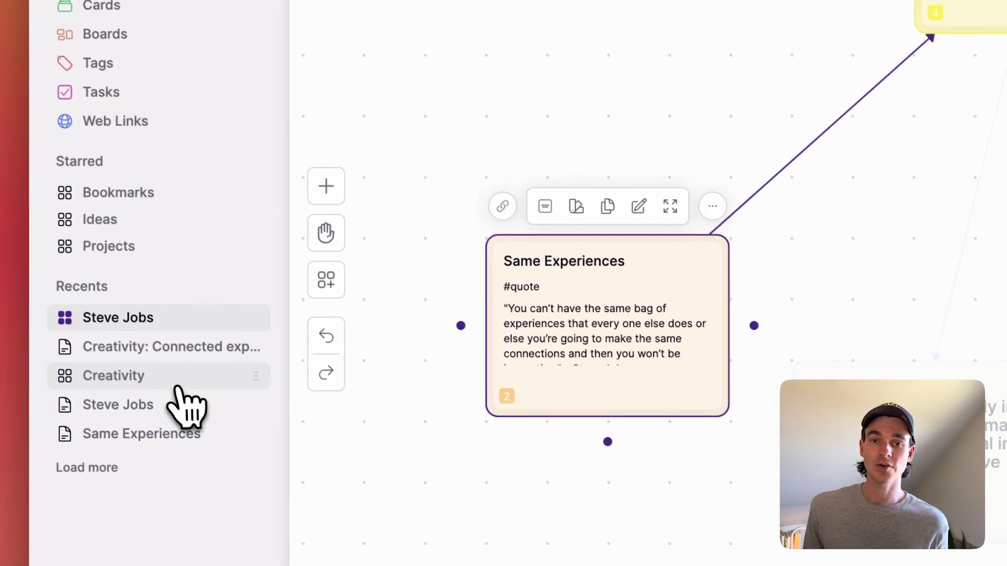
click(177, 387)
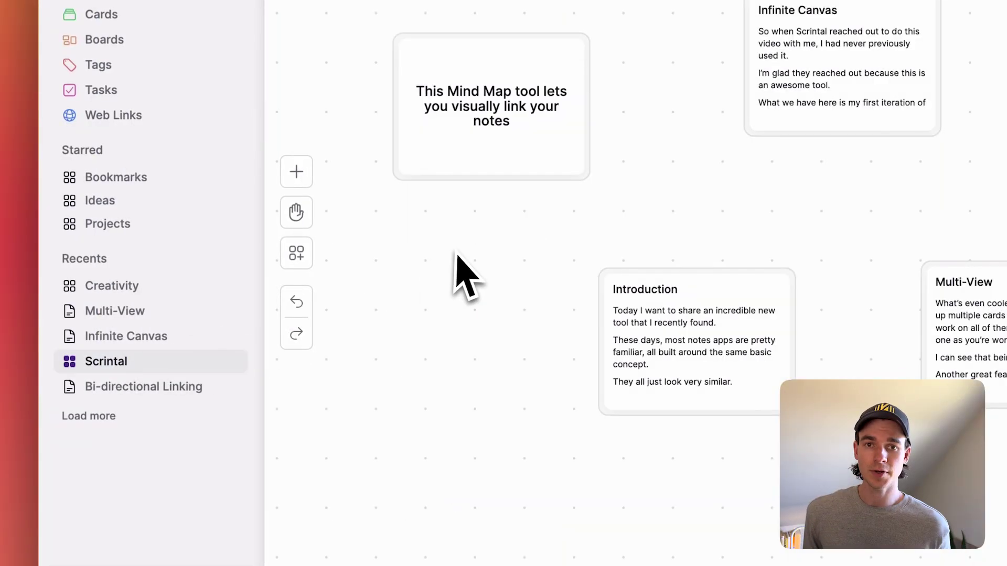
Step: Open the Infinite Canvas card, move it left and lengthen it, then place Multi-View beside it
click(845, 82)
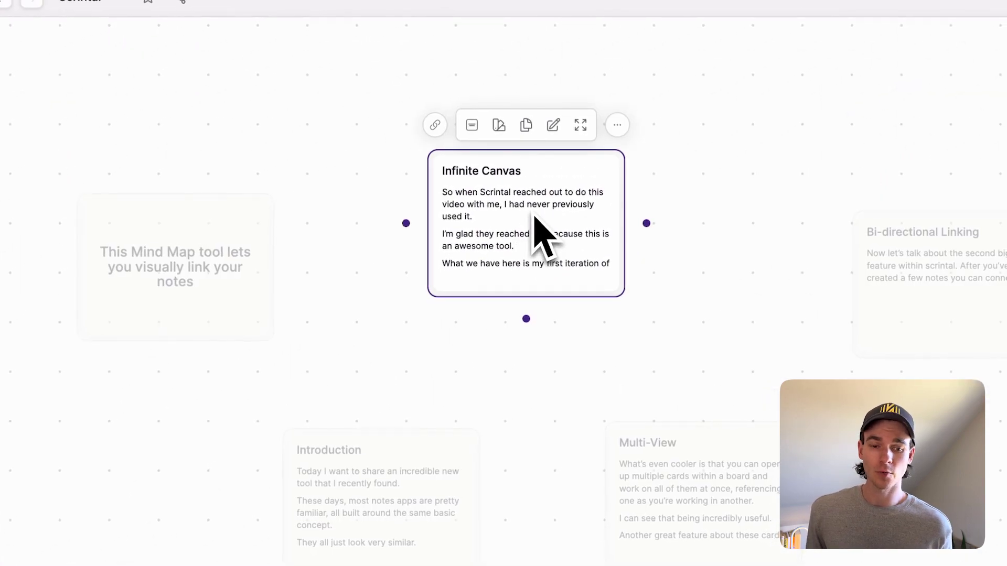
double_click(535, 226)
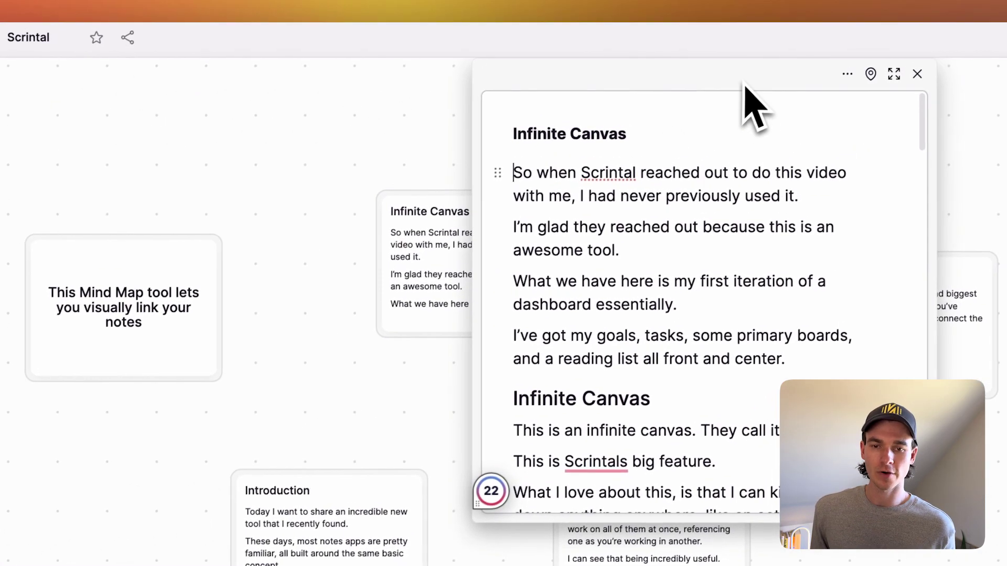
drag(744, 101, 286, 157)
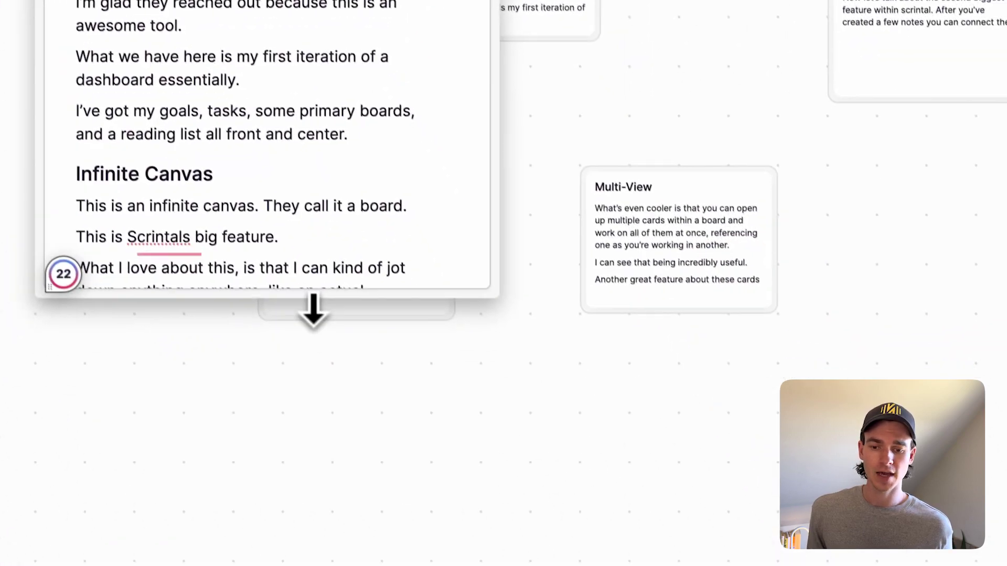
drag(315, 308, 278, 440)
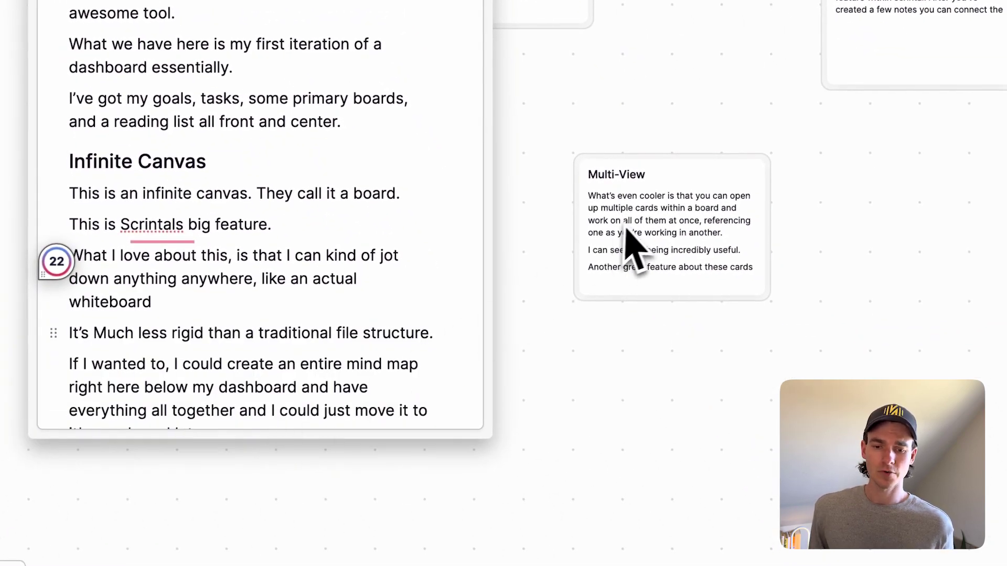
double_click(643, 234)
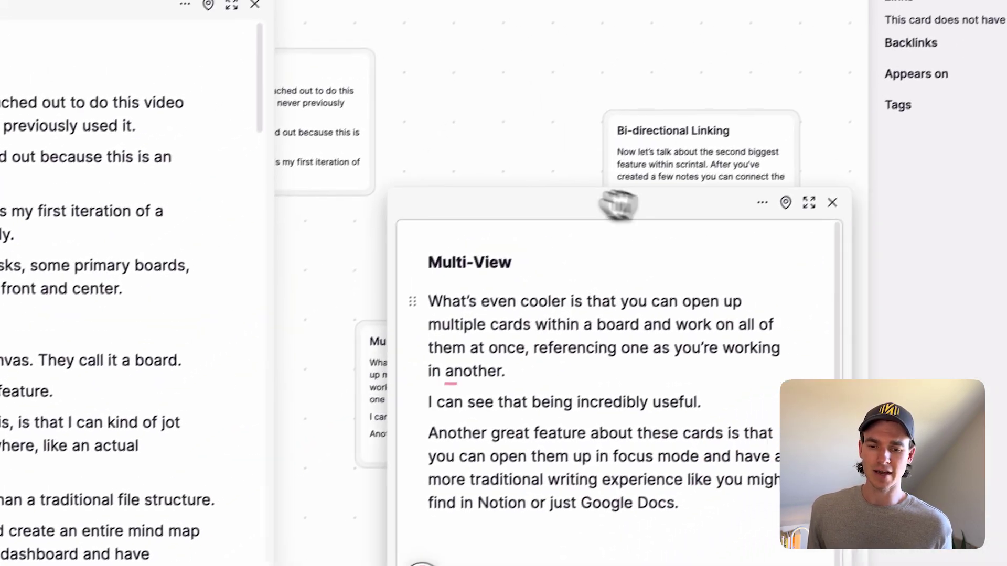
drag(618, 202, 538, 107)
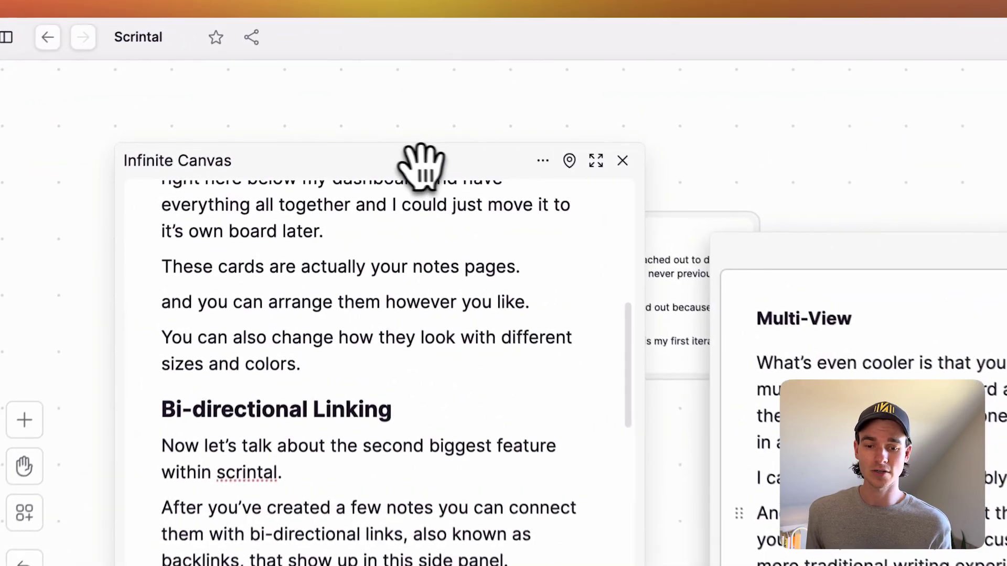
click(377, 95)
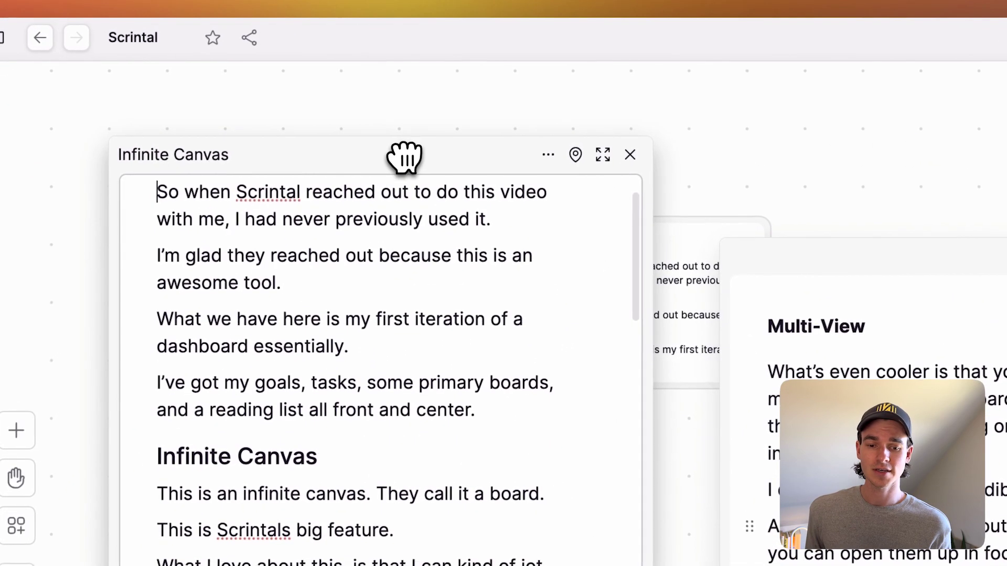
click(603, 156)
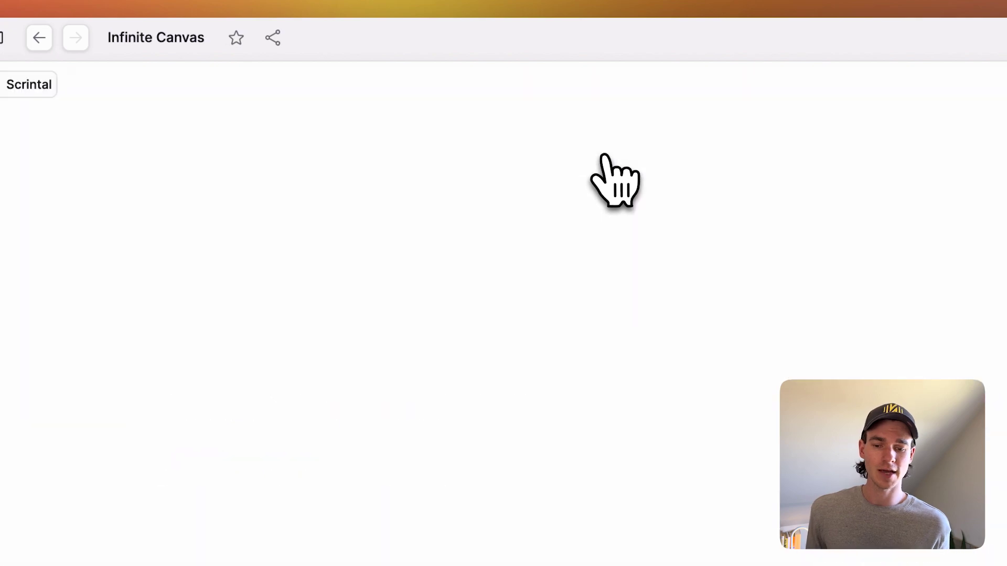
scroll(595, 223, down, 10)
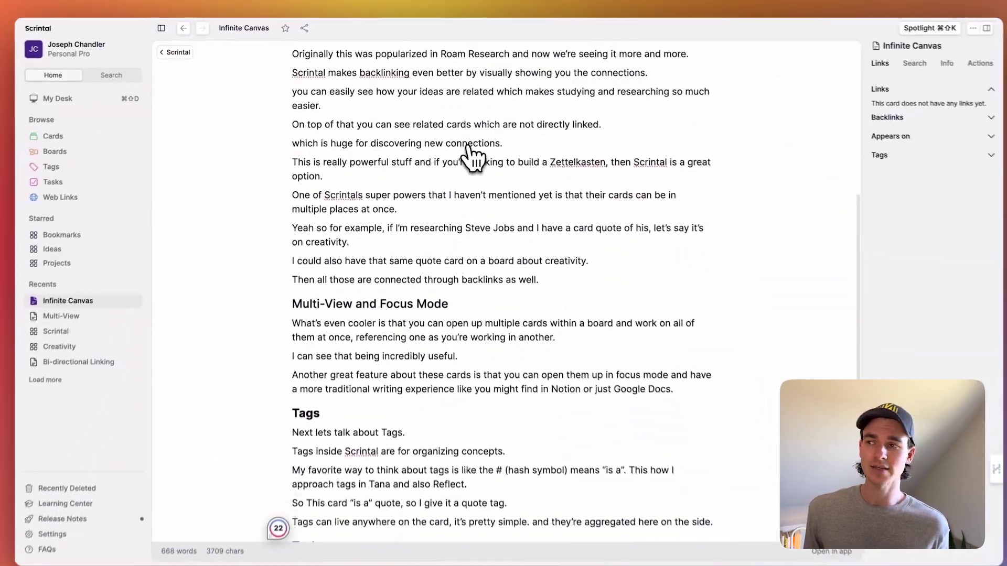
scroll(472, 156, up, 10)
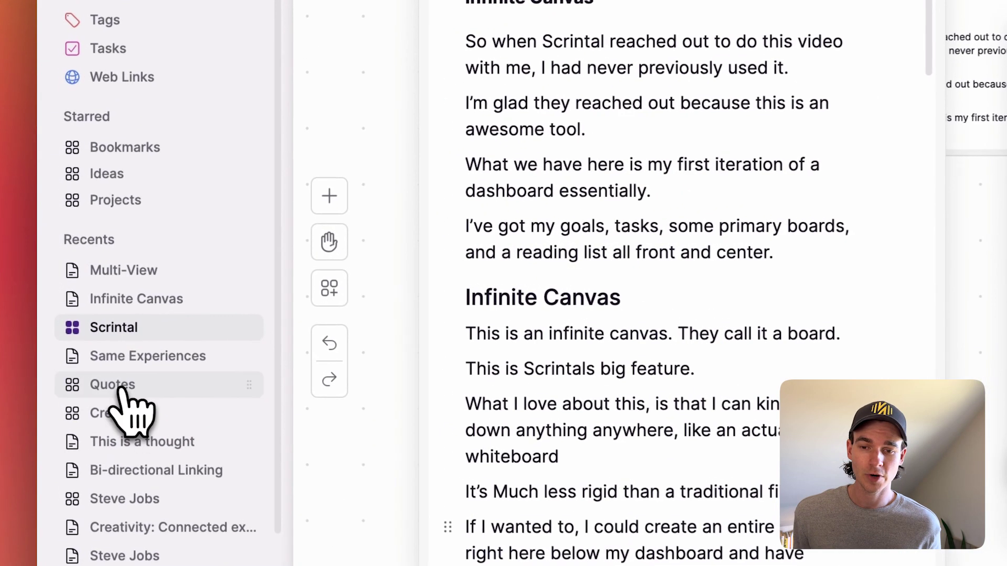
Step: In the Quotes board, zoom to and select Same Experiences, then view the Tags page
click(78, 321)
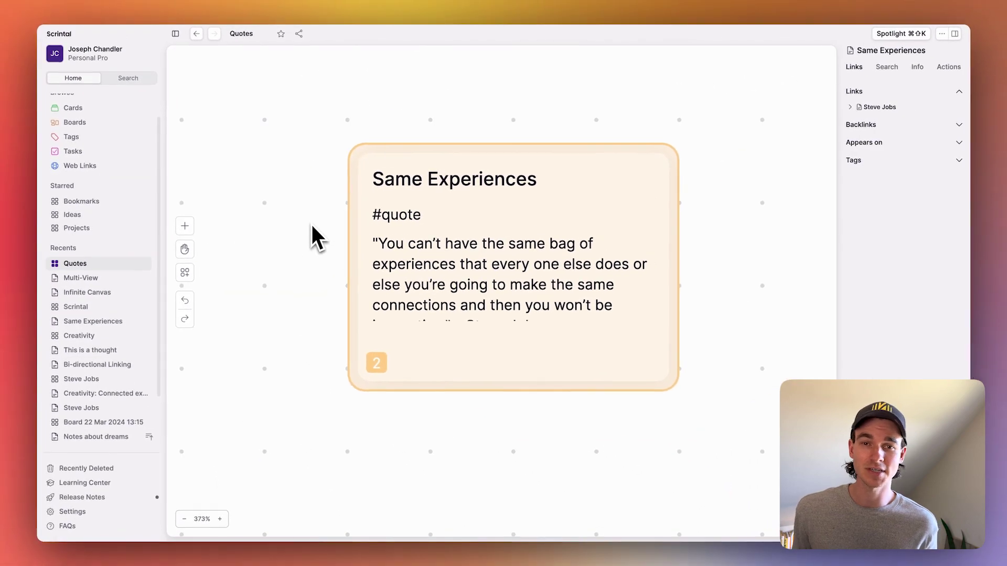
scroll(417, 265, down, 5)
key(shift+1)
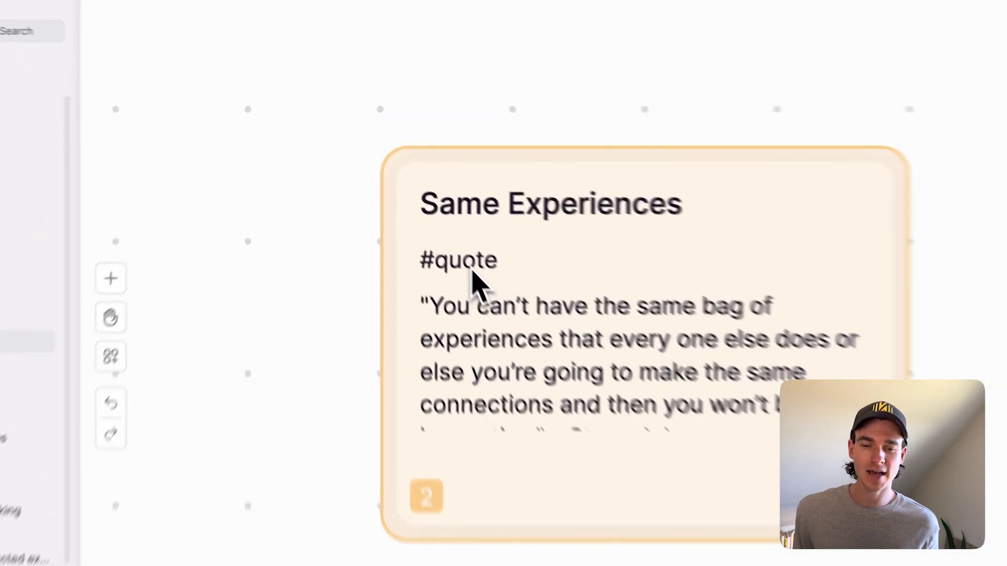
click(398, 230)
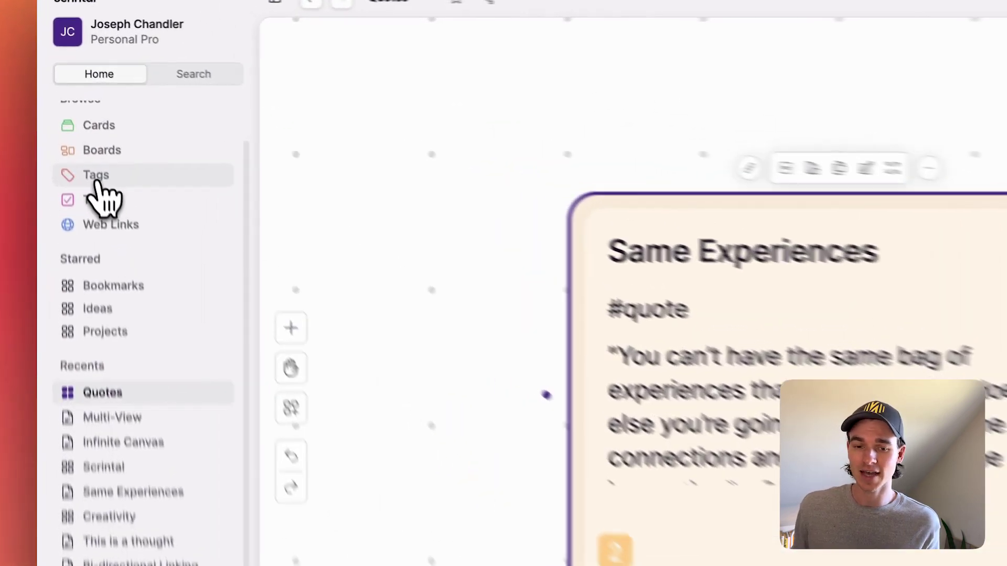
click(74, 142)
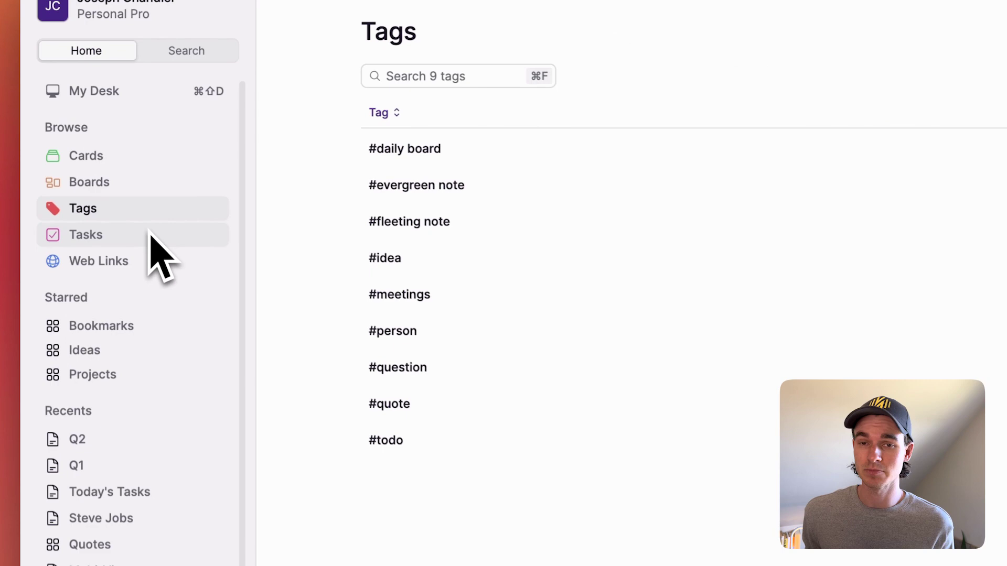
Step: Filter the Tasks page to 22/03/2024 and tick off Finalize course launch document
click(91, 174)
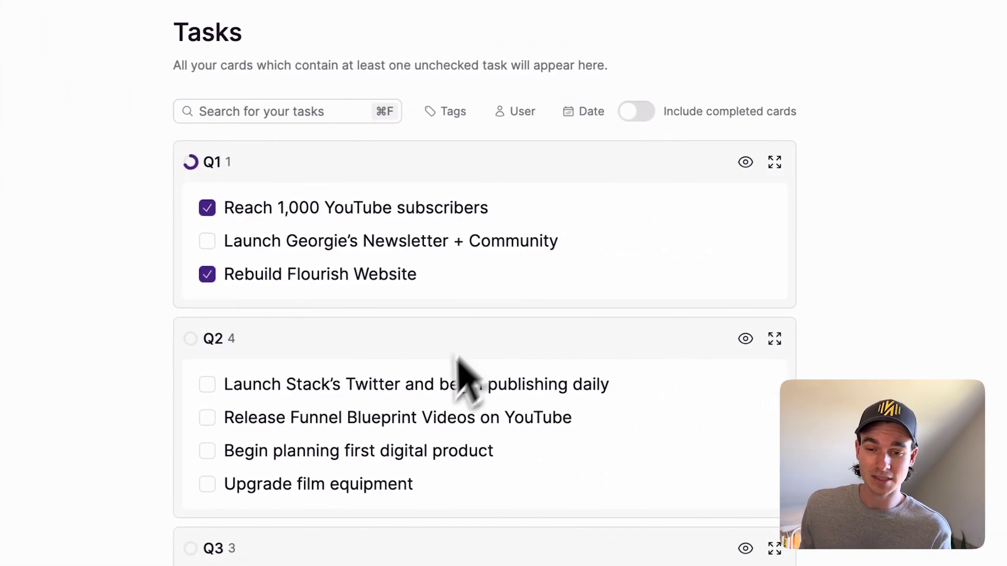
click(583, 104)
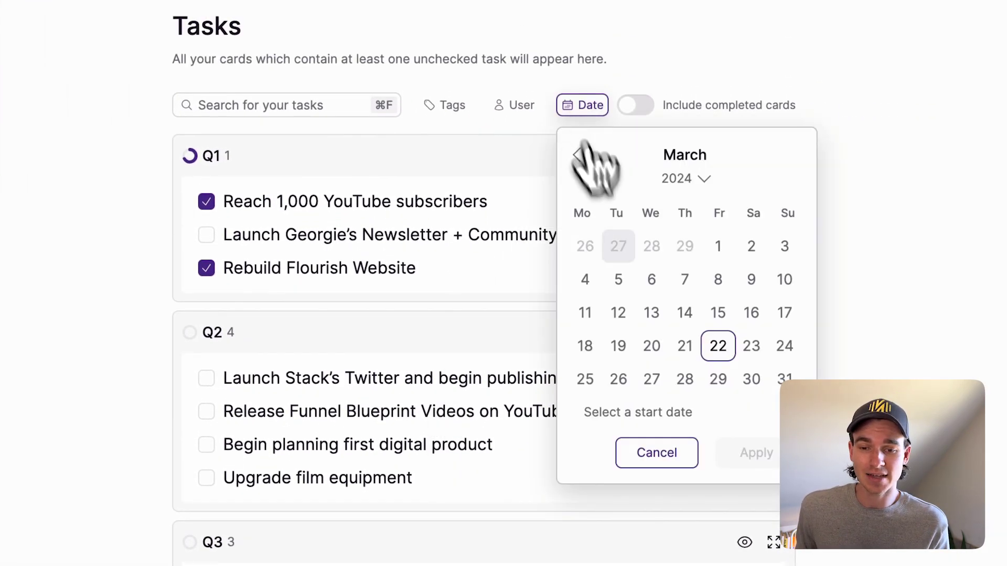
click(718, 344)
click(717, 344)
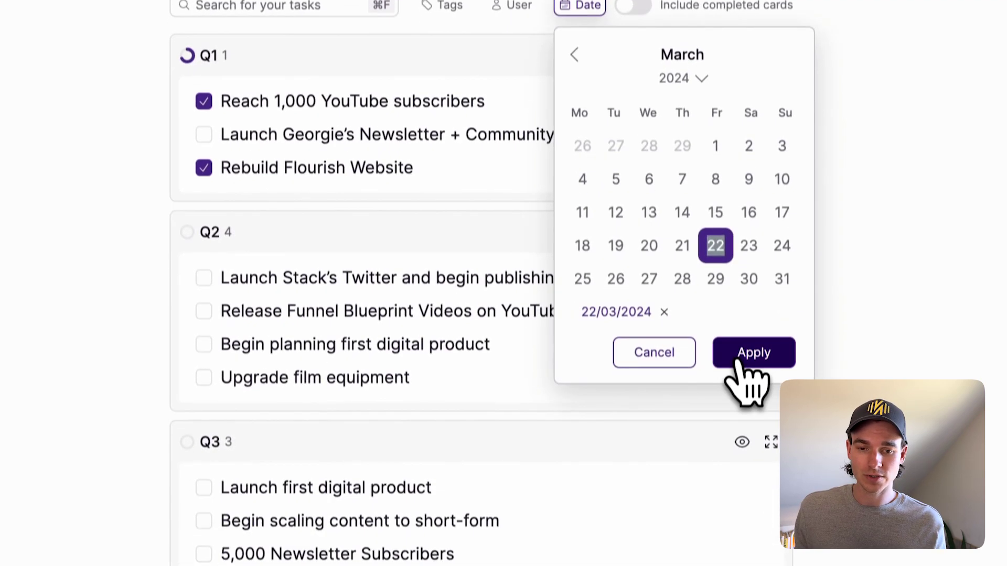
click(747, 454)
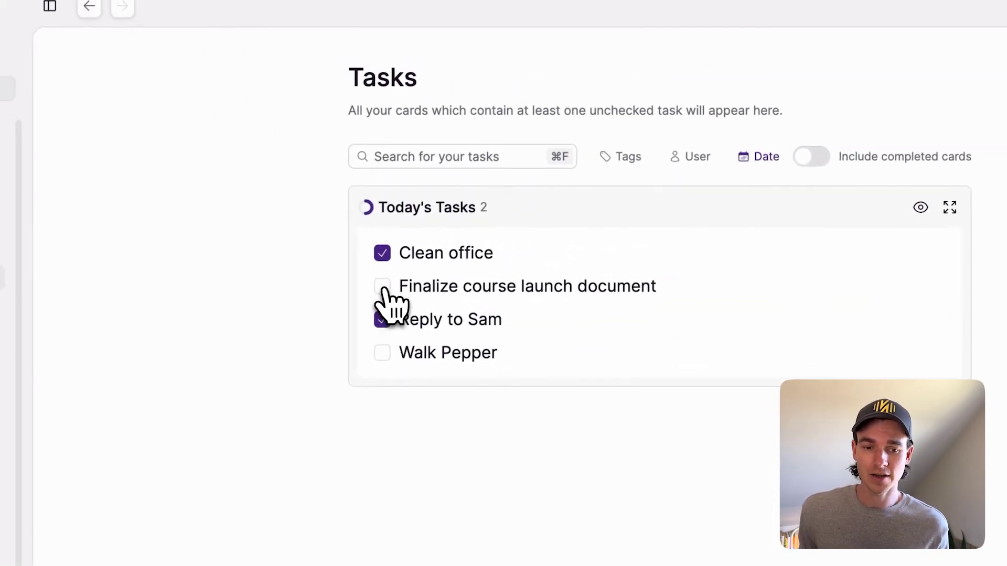
click(208, 122)
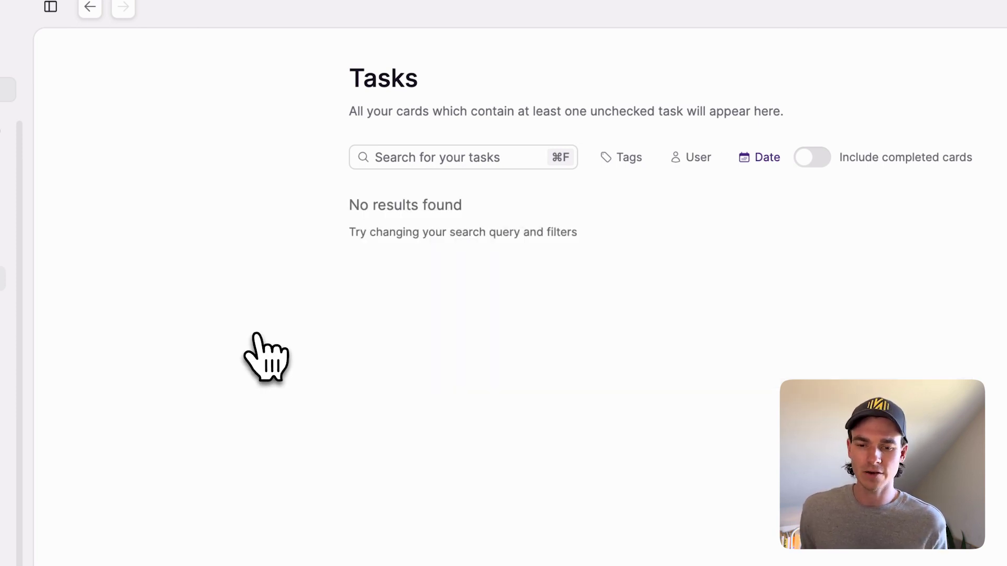
Step: Clear the date filter so all task cards from Q1 to Q4 are listed
click(760, 157)
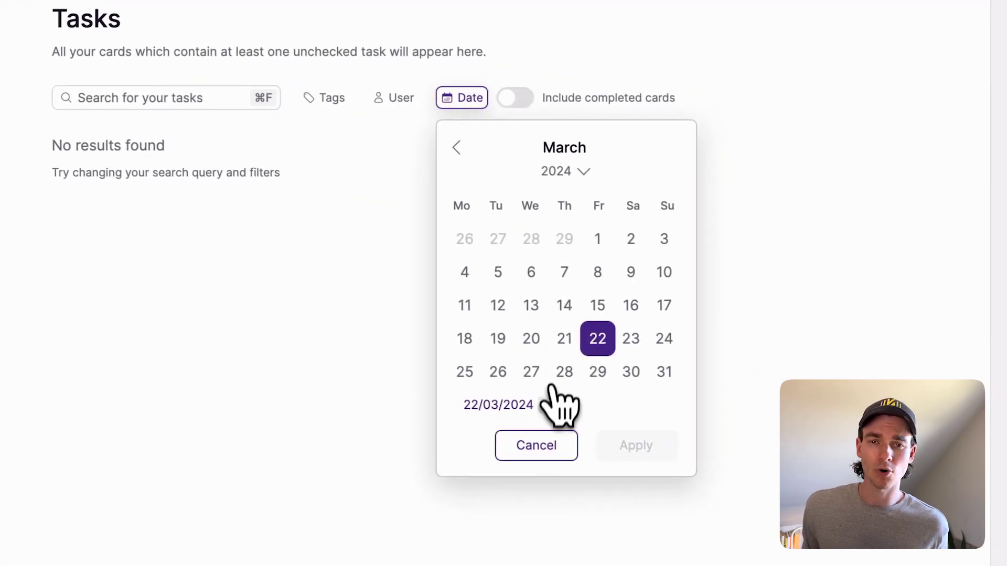
click(546, 404)
click(632, 445)
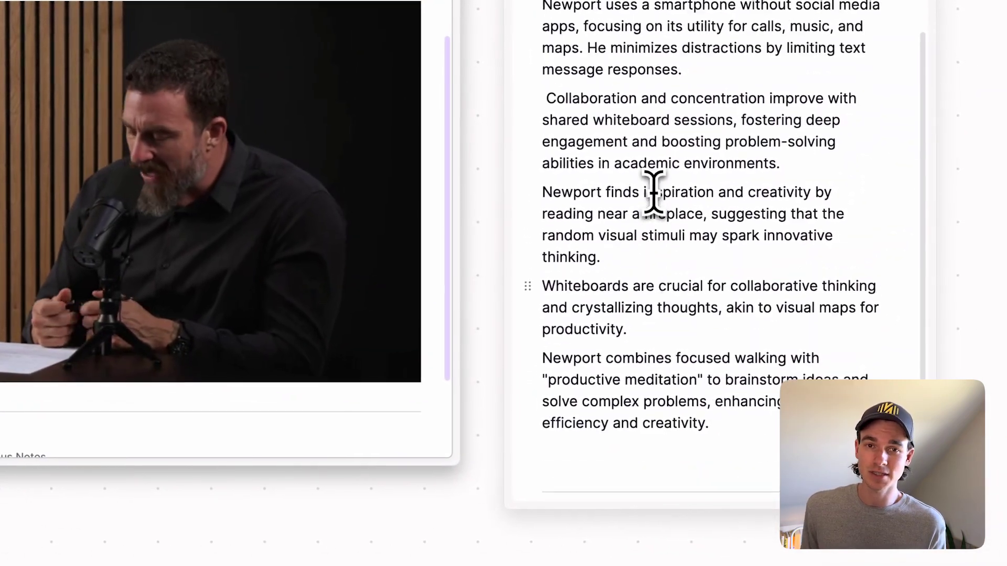
Step: Add a new line reading 'Hello!' after the last paragraph of the focus notes card
click(726, 376)
key(Return)
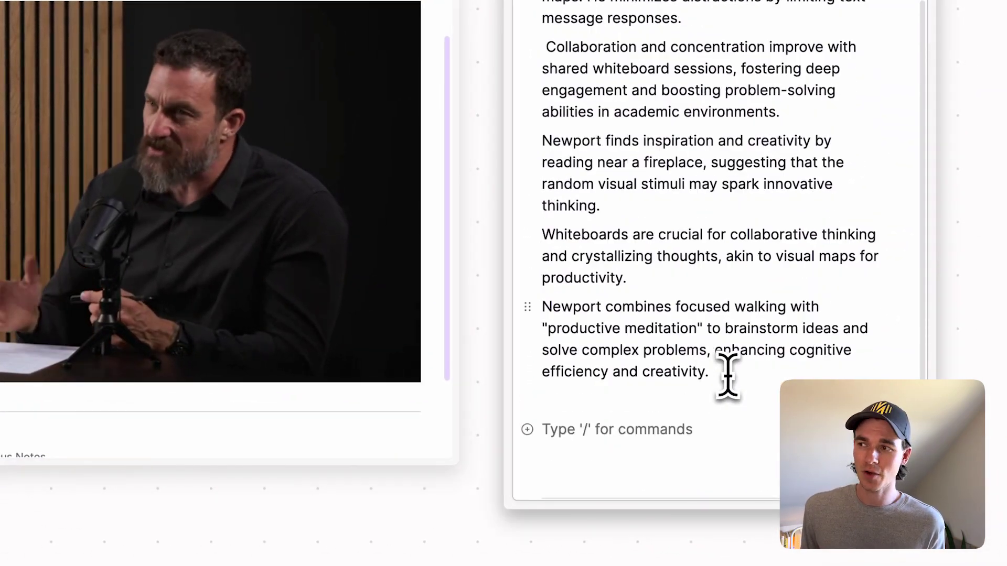
text(Hello!)
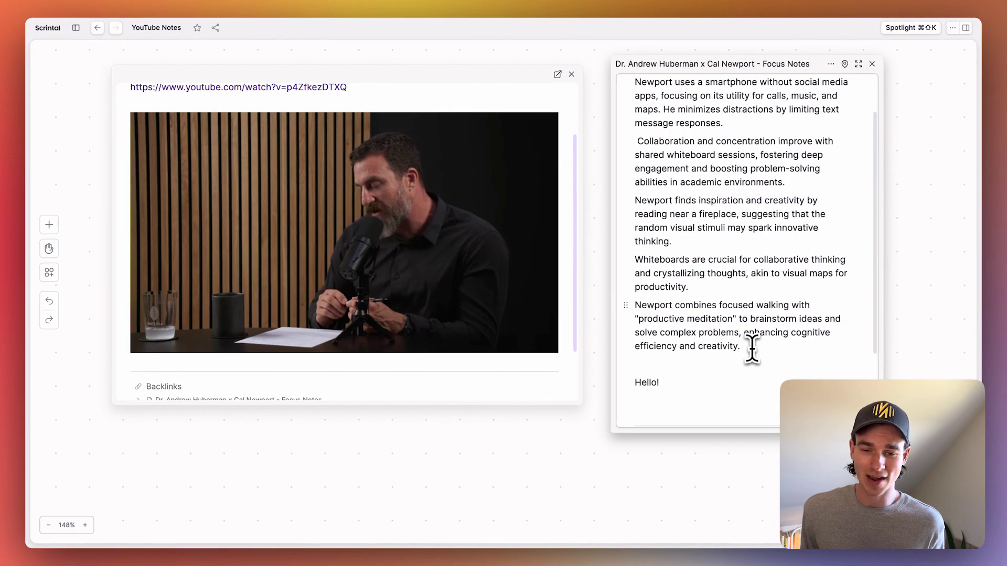
Step: Show the navigation sidebar beside the YouTube Notes board and open the Web Links list
click(76, 27)
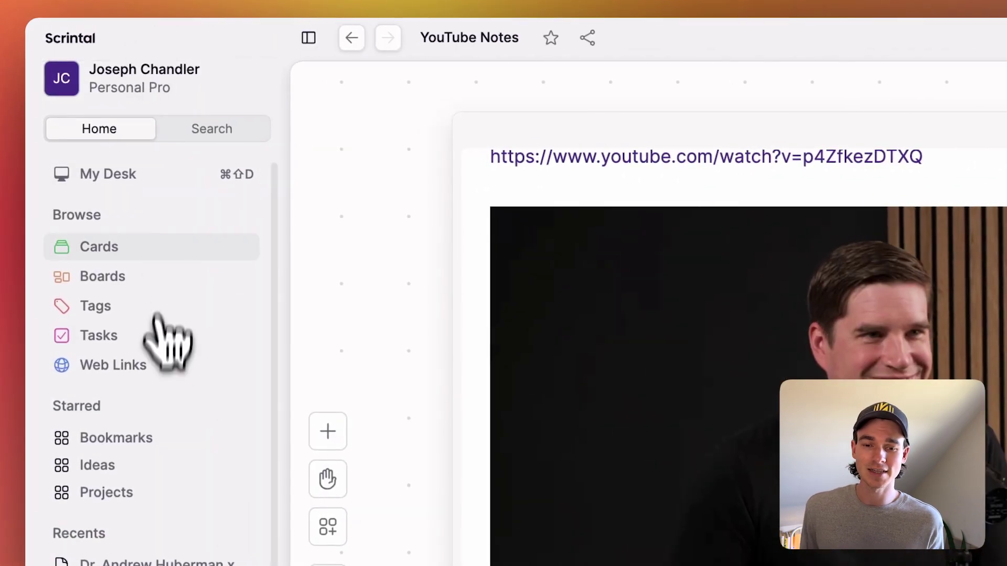
click(135, 369)
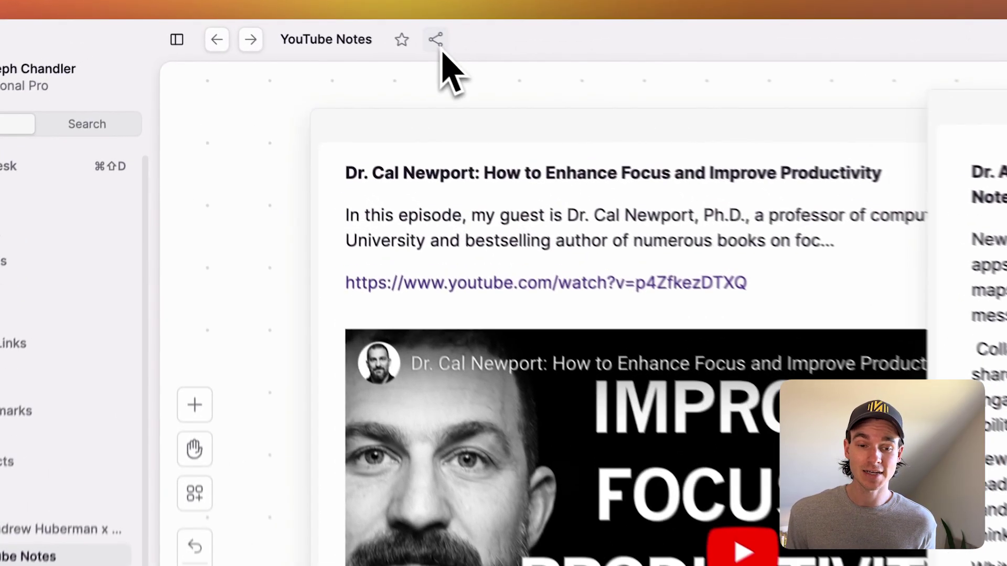
Step: Publish the YouTube Notes board publicly from the share options' Publish tab
click(308, 29)
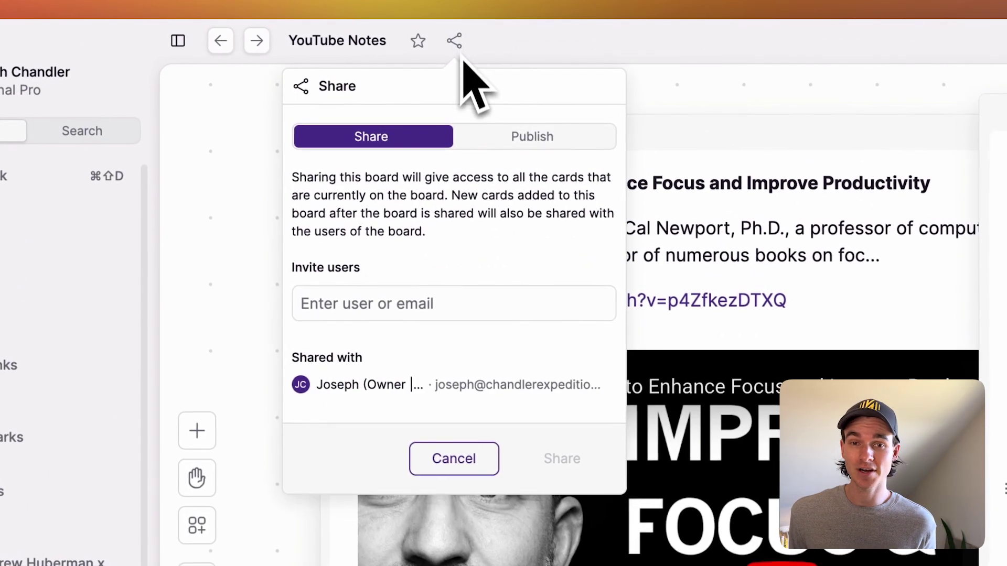
click(506, 150)
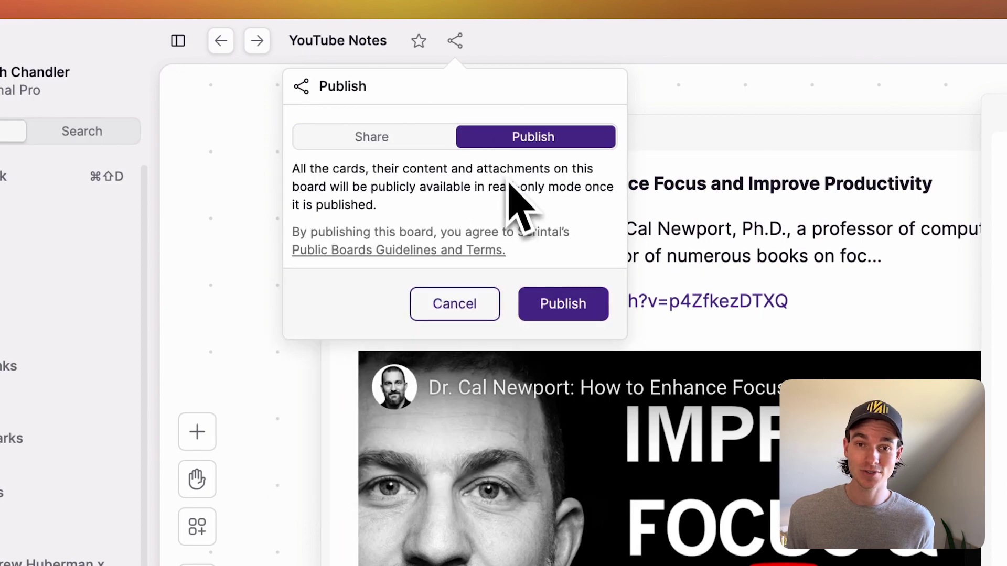
click(563, 308)
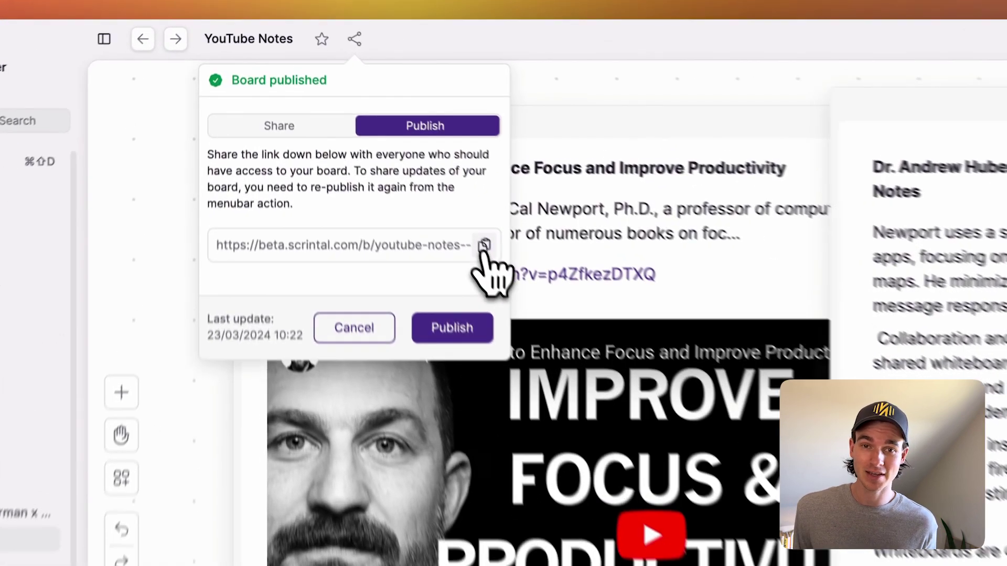
Step: Copy the published board's link, then highlight the Why Us line 'Headquartered in Stockholm, Sweden & bound by the GDPR'
click(379, 144)
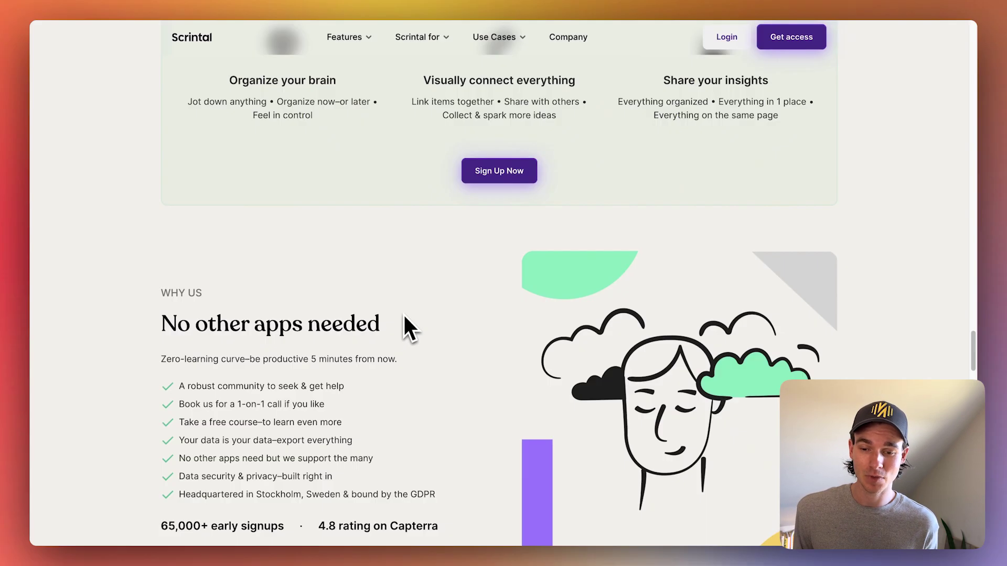
scroll(397, 319, down, 5)
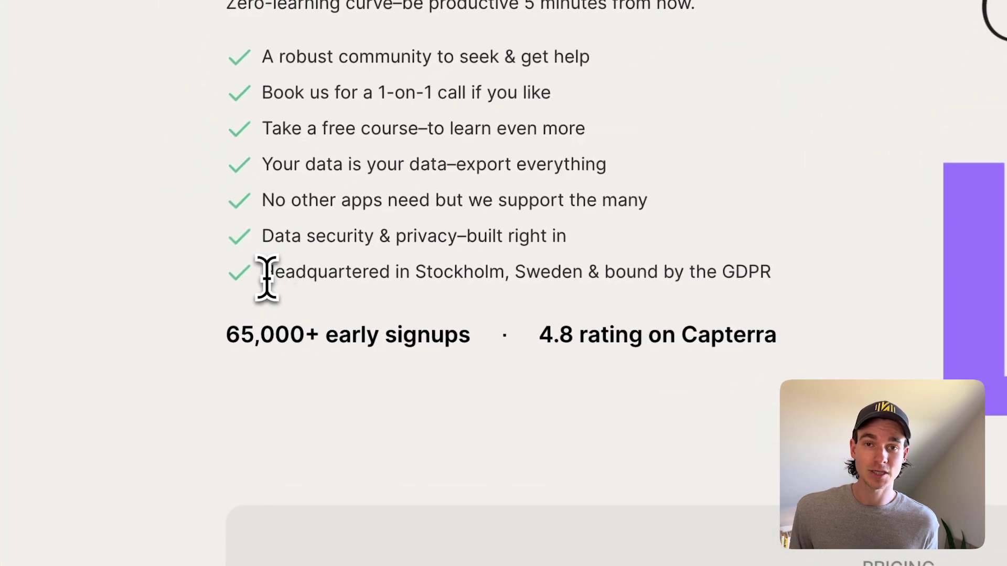
drag(179, 322, 370, 321)
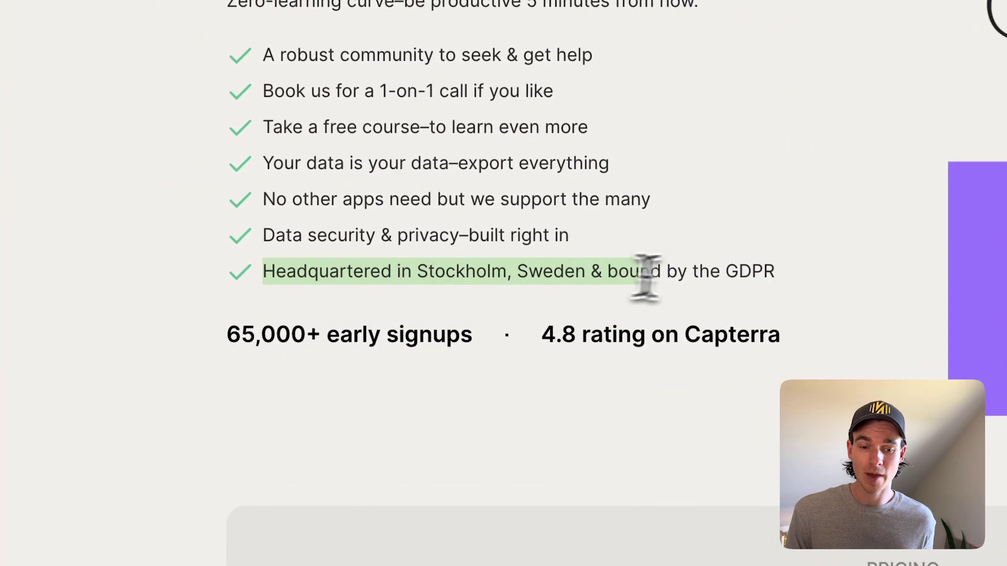
drag(646, 277, 782, 293)
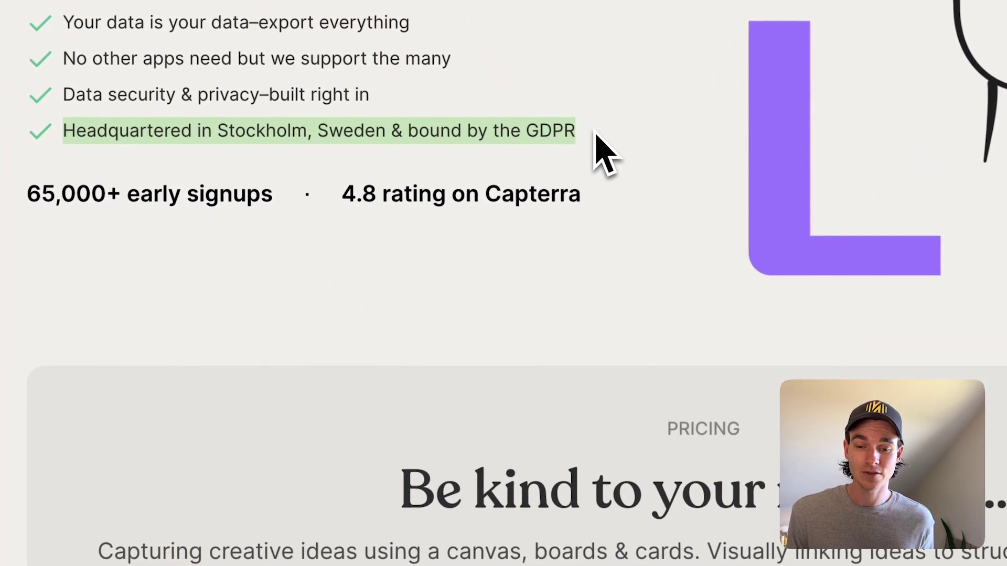